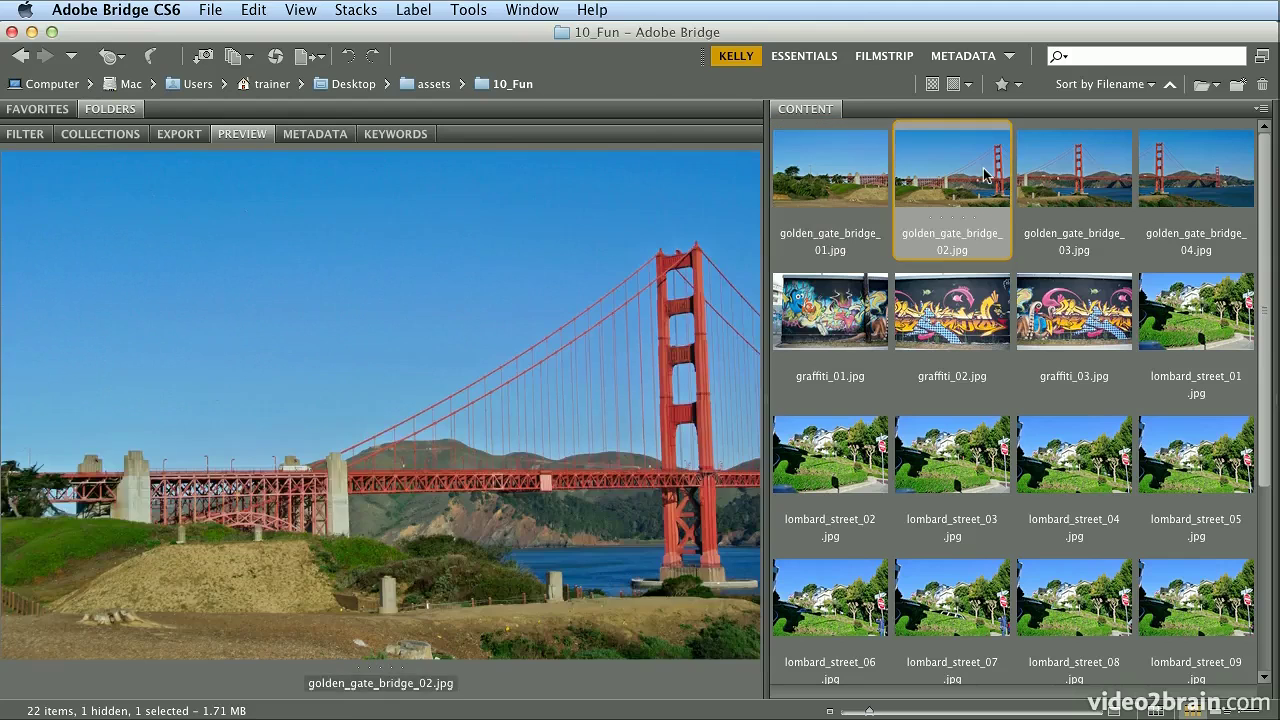
# Preview the Golden Gate Bridge photos individually, and select golden_gate_bridge_01.jpg through golden_gate_bridge_04.jpg together.
pyautogui.click(1078, 180)
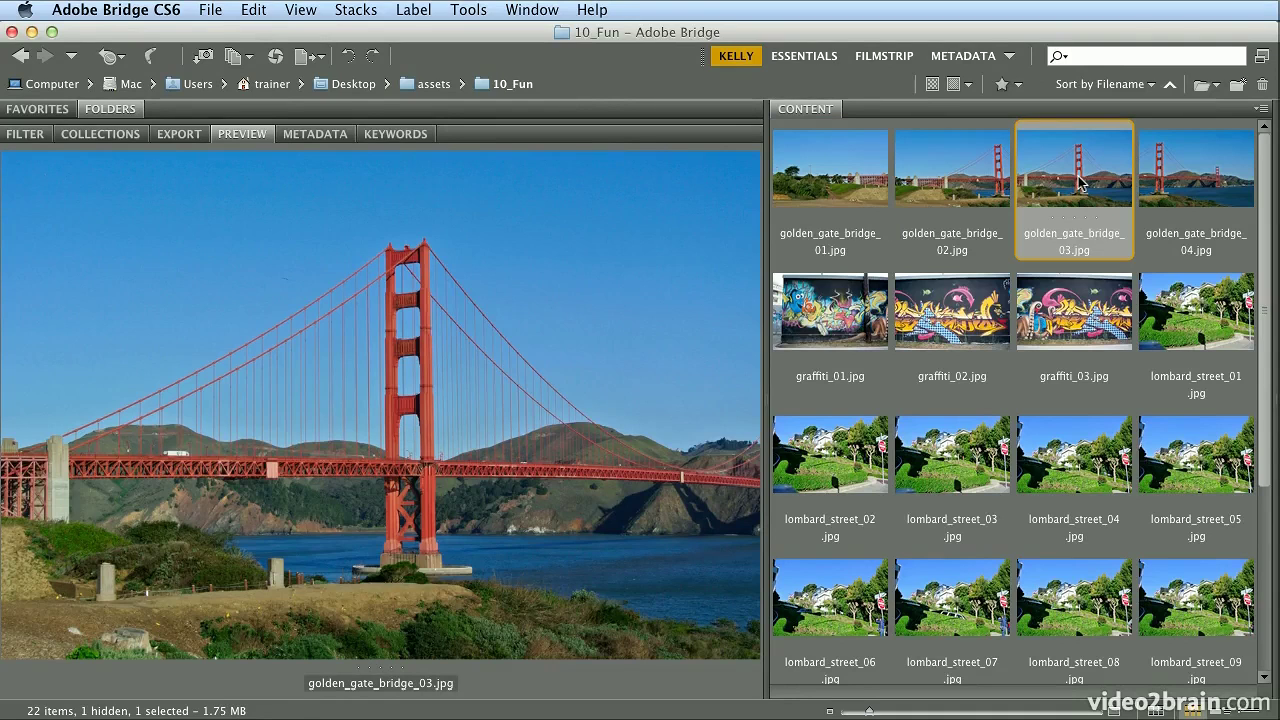
pyautogui.click(842, 188)
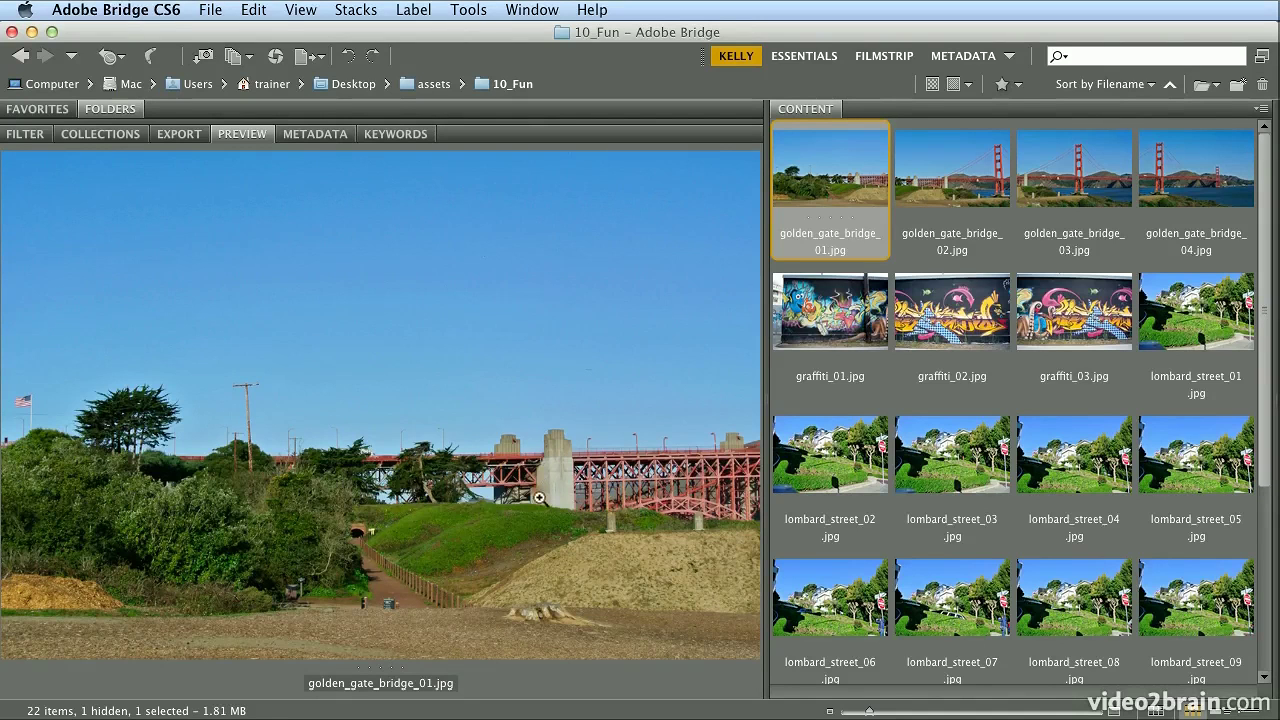
pyautogui.click(918, 180)
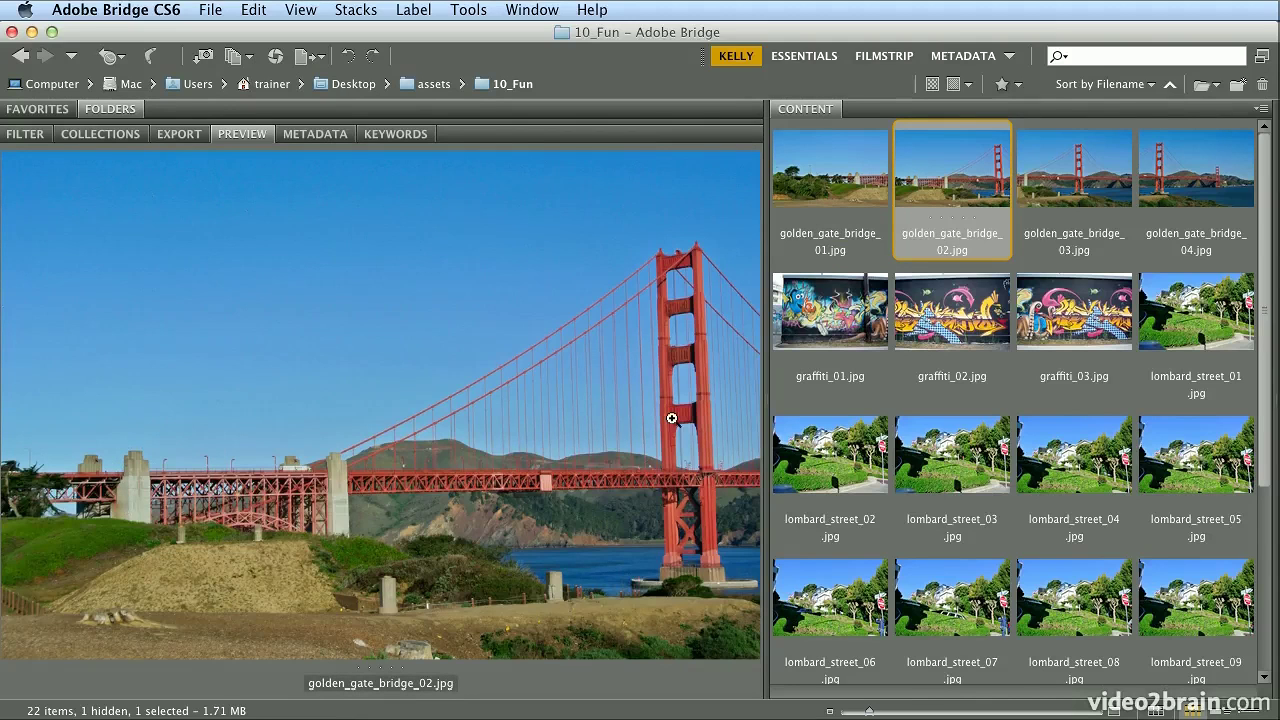
pyautogui.click(1083, 168)
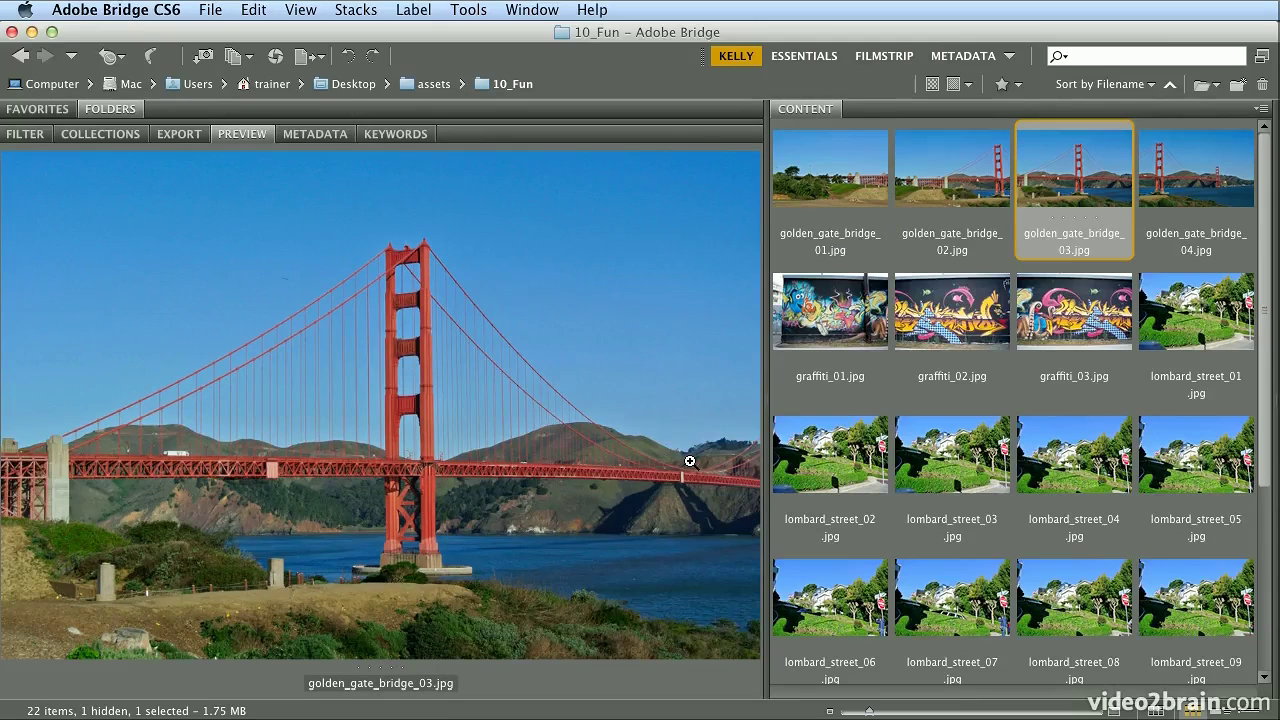
pyautogui.click(1230, 192)
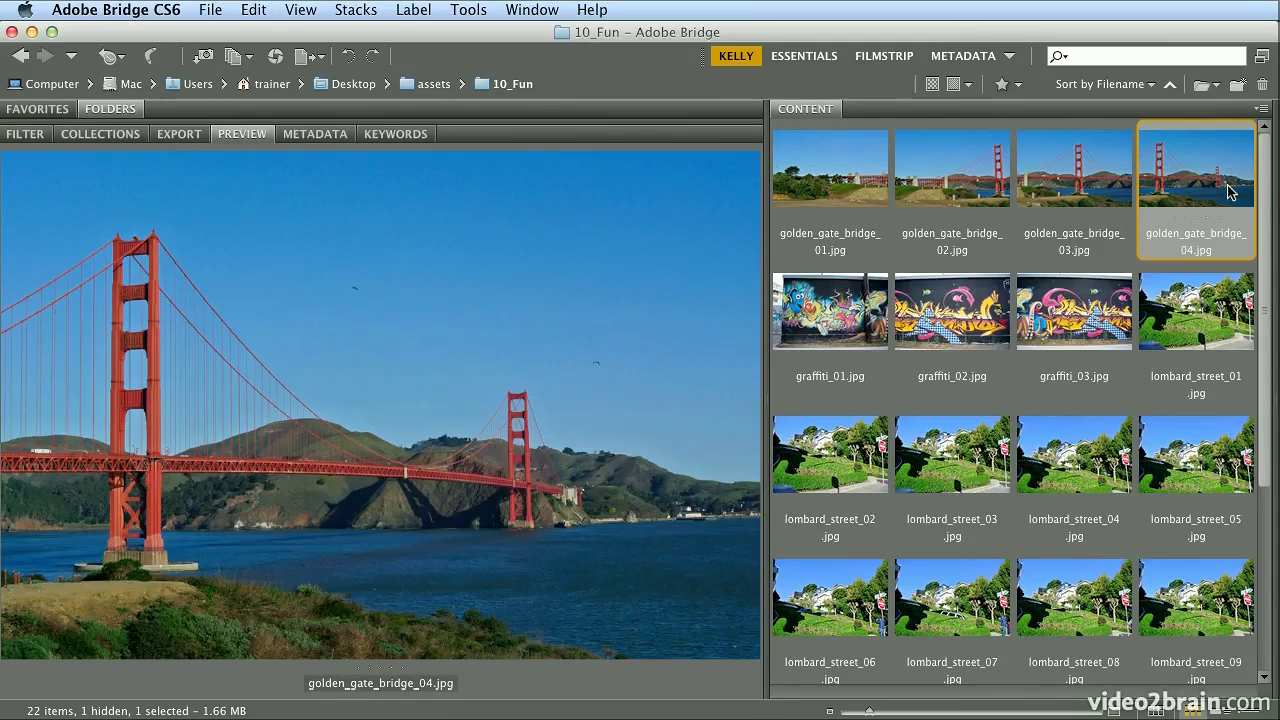
pyautogui.keyDown('shift'); pyautogui.click(862, 194); pyautogui.keyUp('shift')
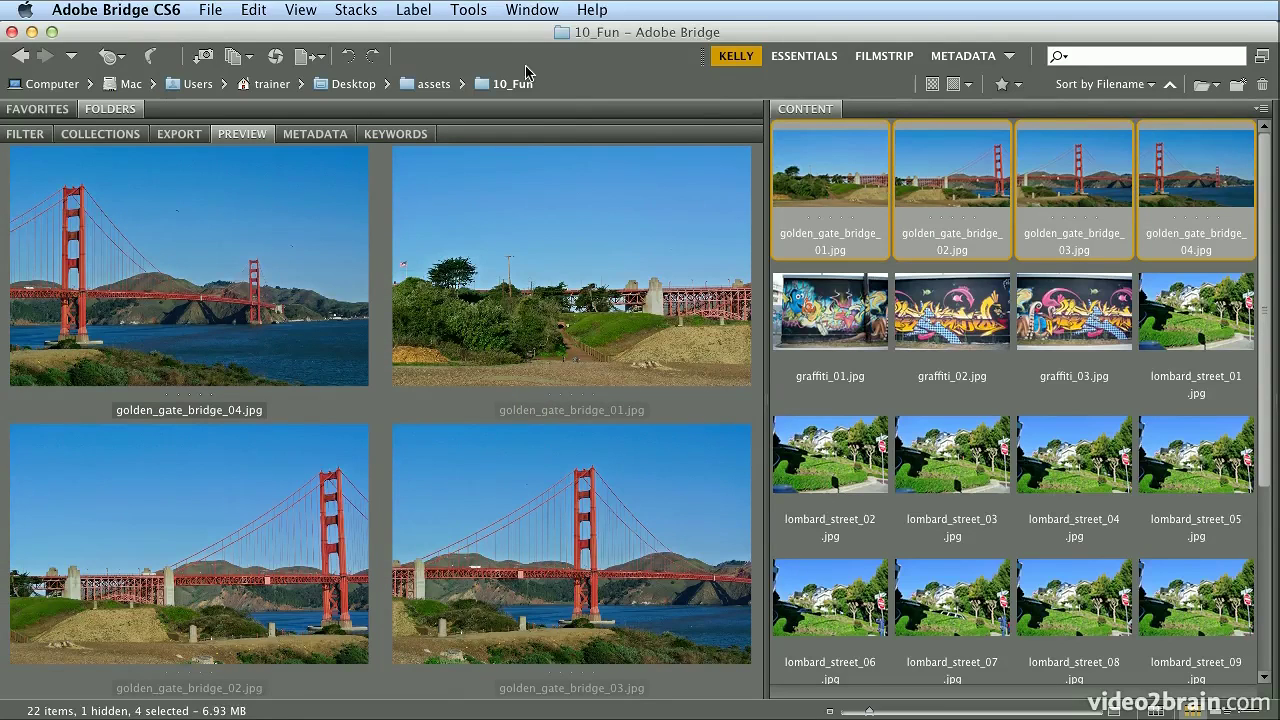
# Photomerge the four selected bridge photos in Photoshop using the Auto layout with Blend Images Together.
pyautogui.click(479, 12)
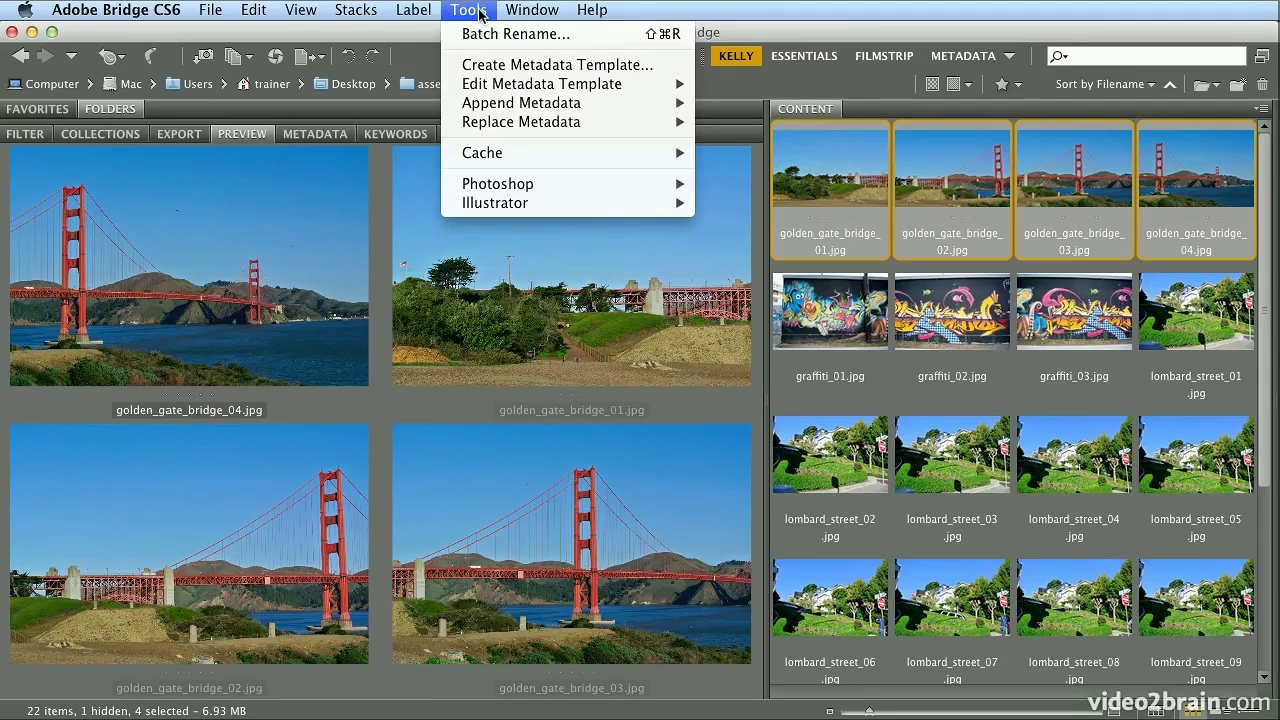
pyautogui.moveTo(530, 184)
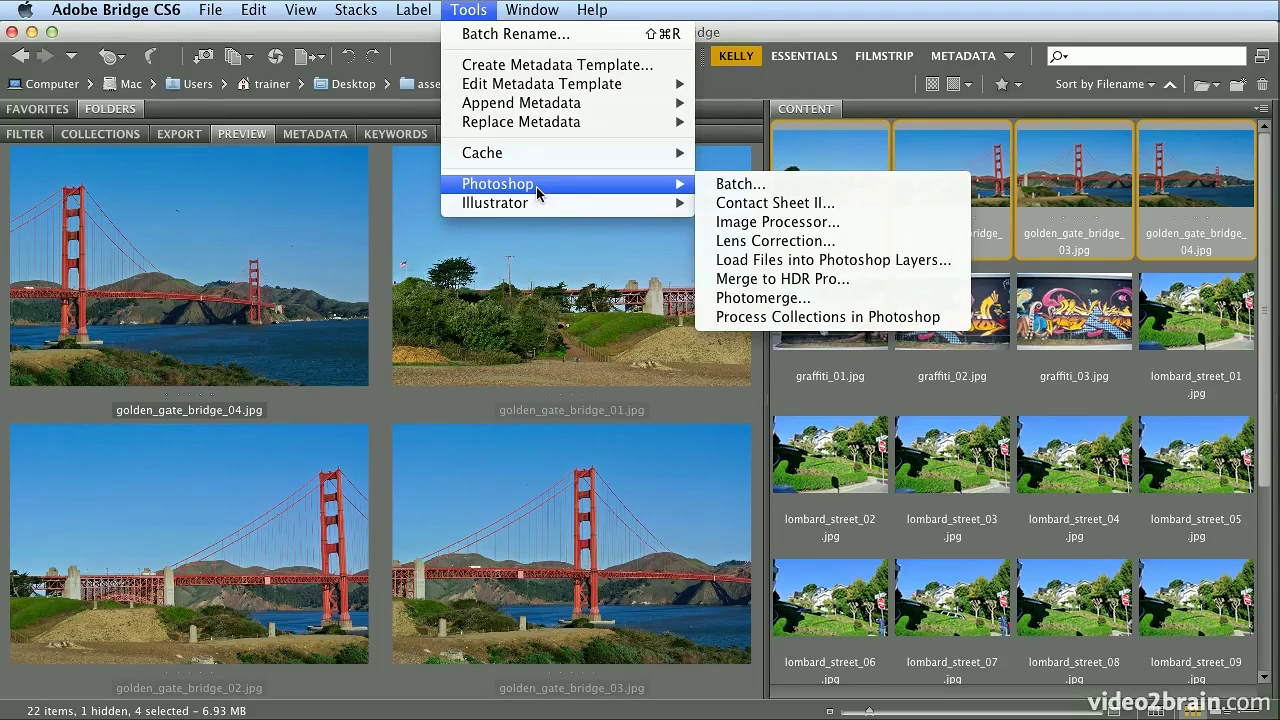
pyautogui.click(805, 304)
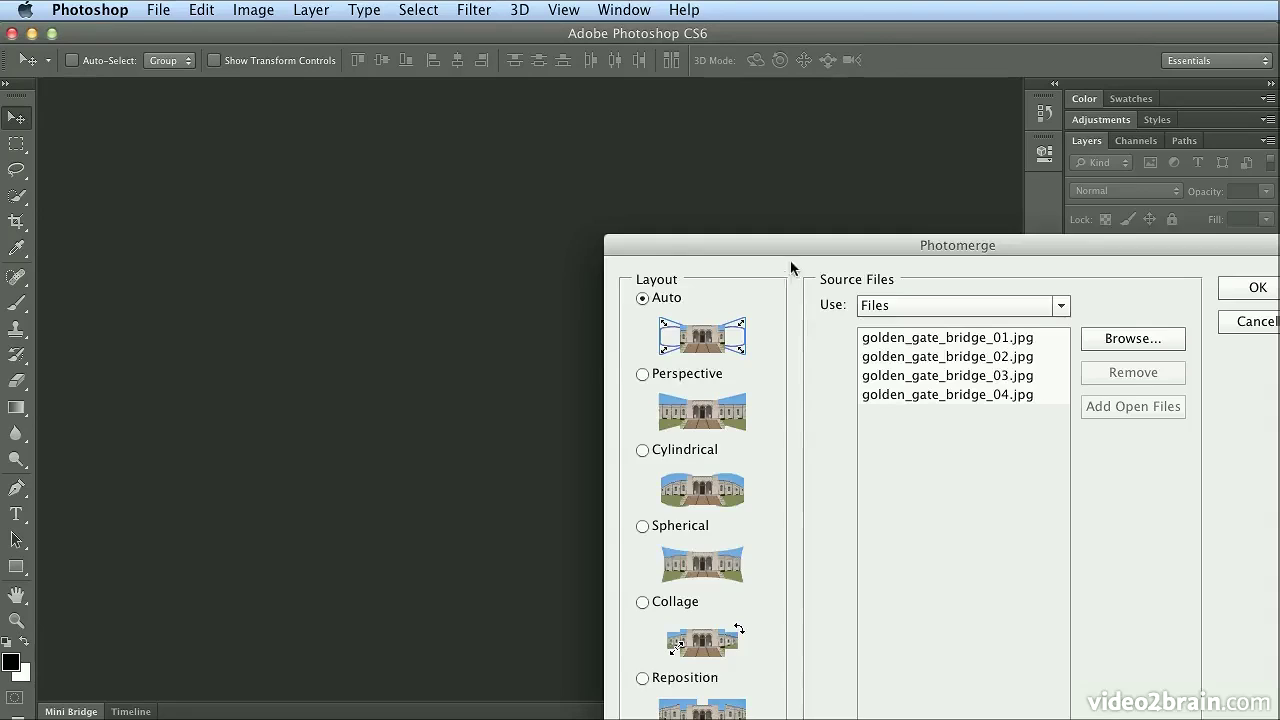
pyautogui.moveTo(770, 237); pyautogui.dragTo(513, 79)
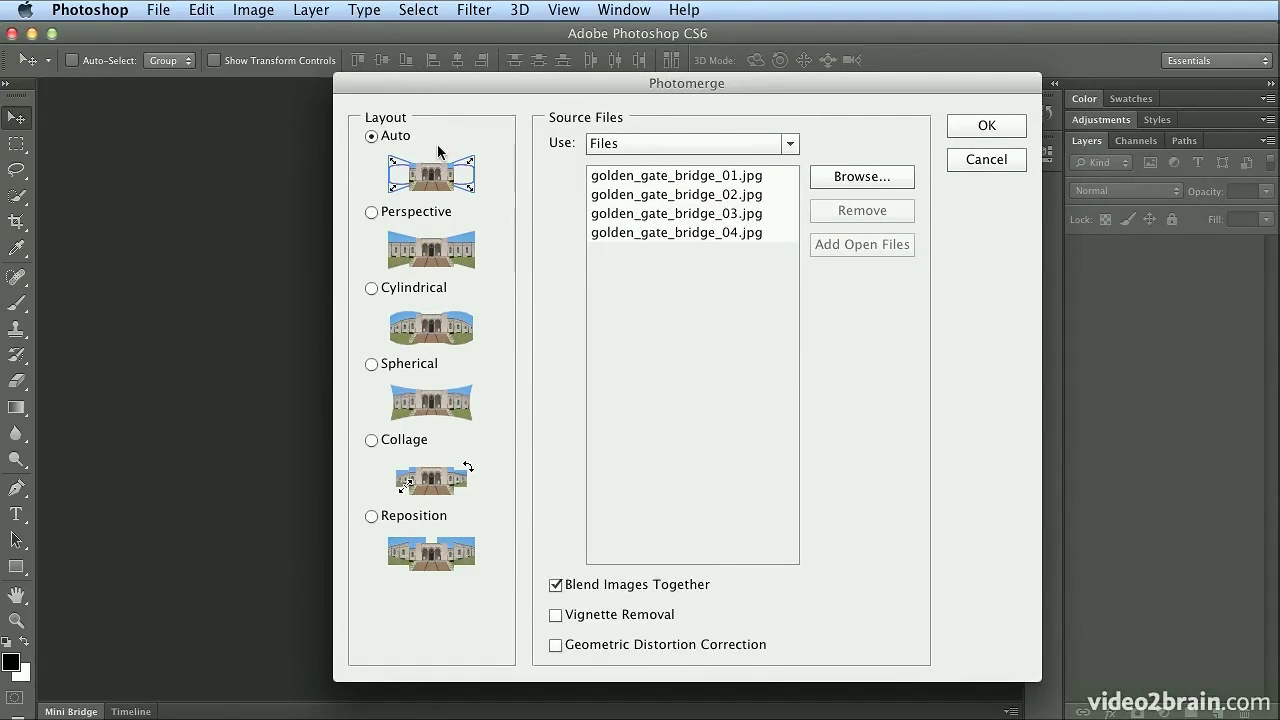
pyautogui.click(984, 126)
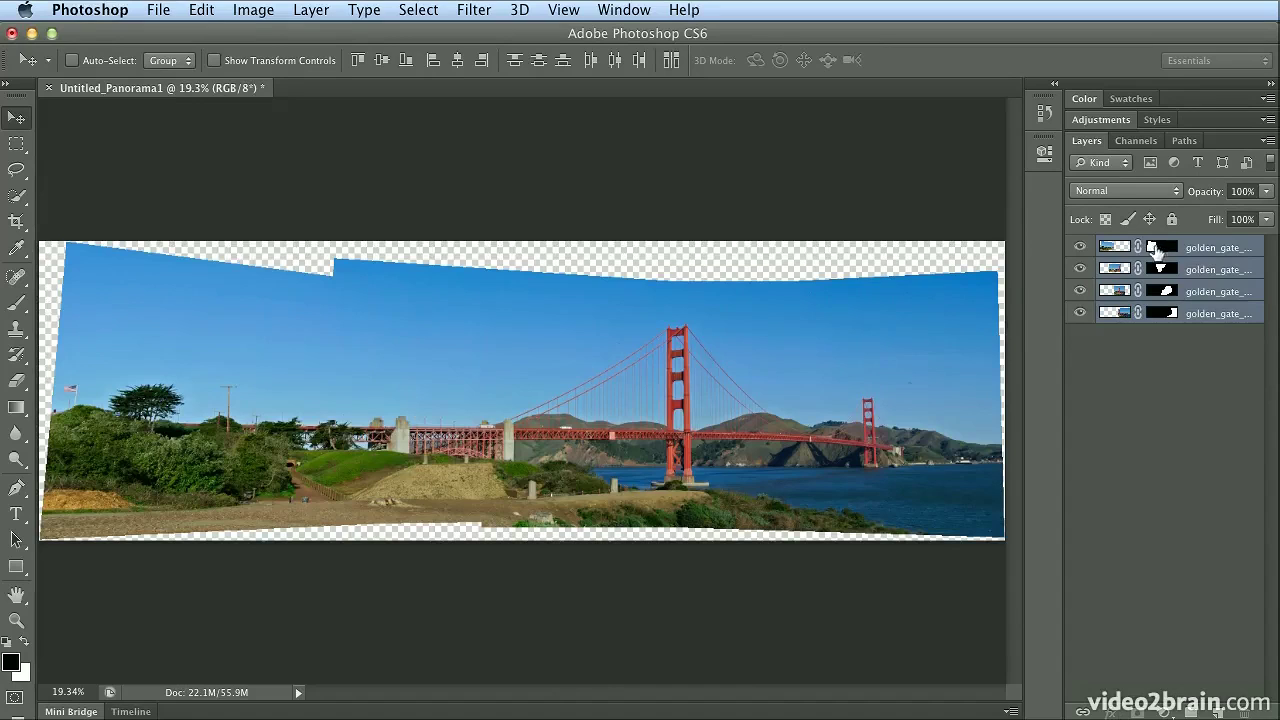
# Examine the panorama's seams by disabling and re-enabling the layer masks of the top two layers in turn.
pyautogui.keyDown('shift'); pyautogui.click(1158, 250); pyautogui.keyUp('shift')
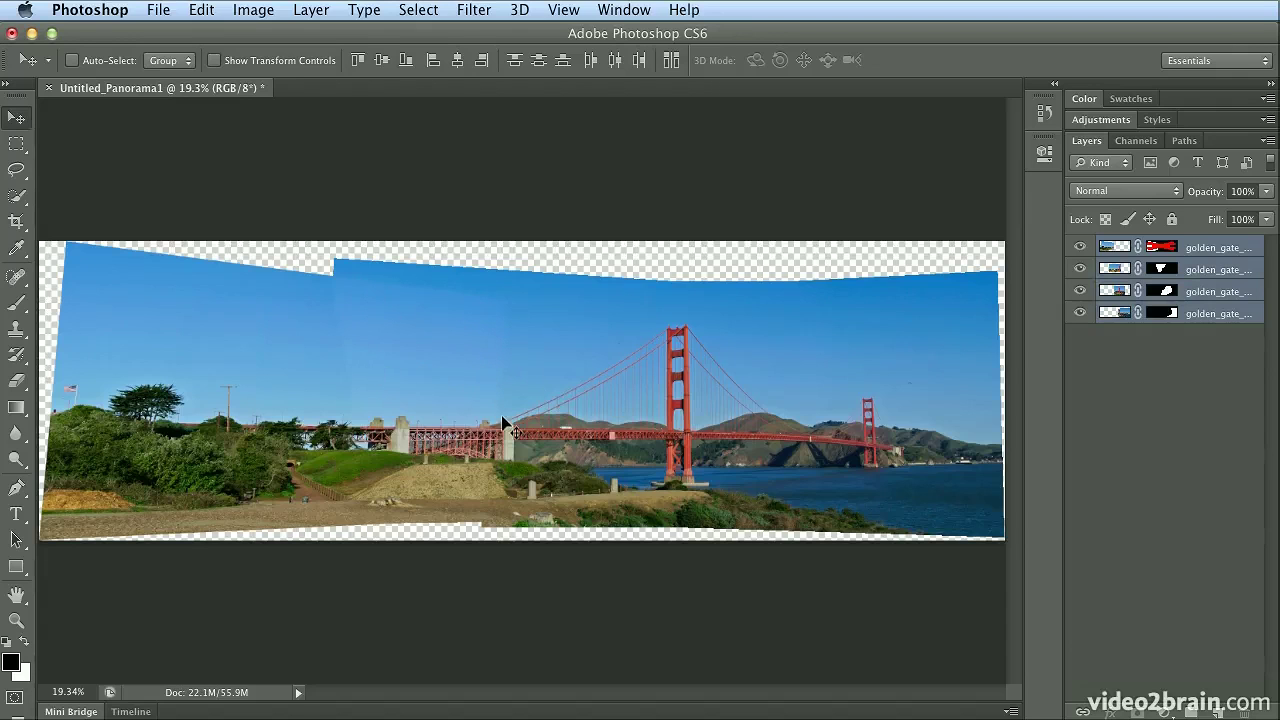
pyautogui.press('super+plus')
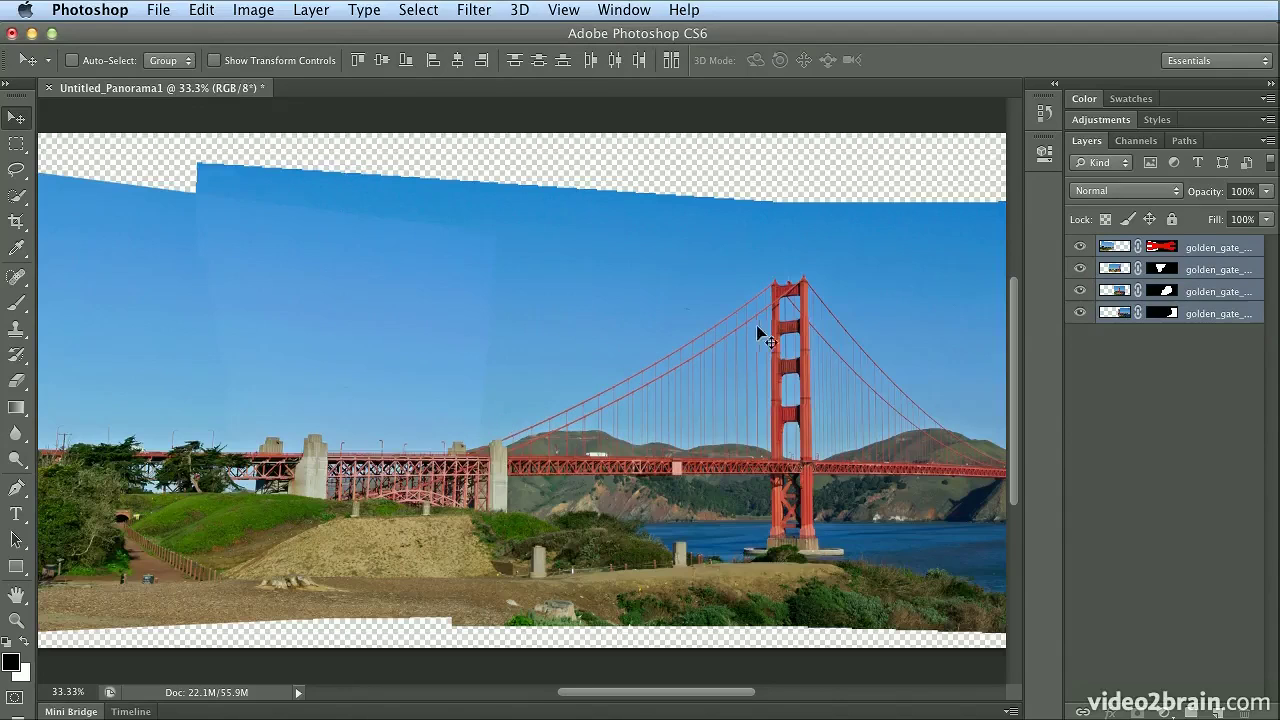
pyautogui.keyDown('shift'); pyautogui.click(1155, 247); pyautogui.keyUp('shift')
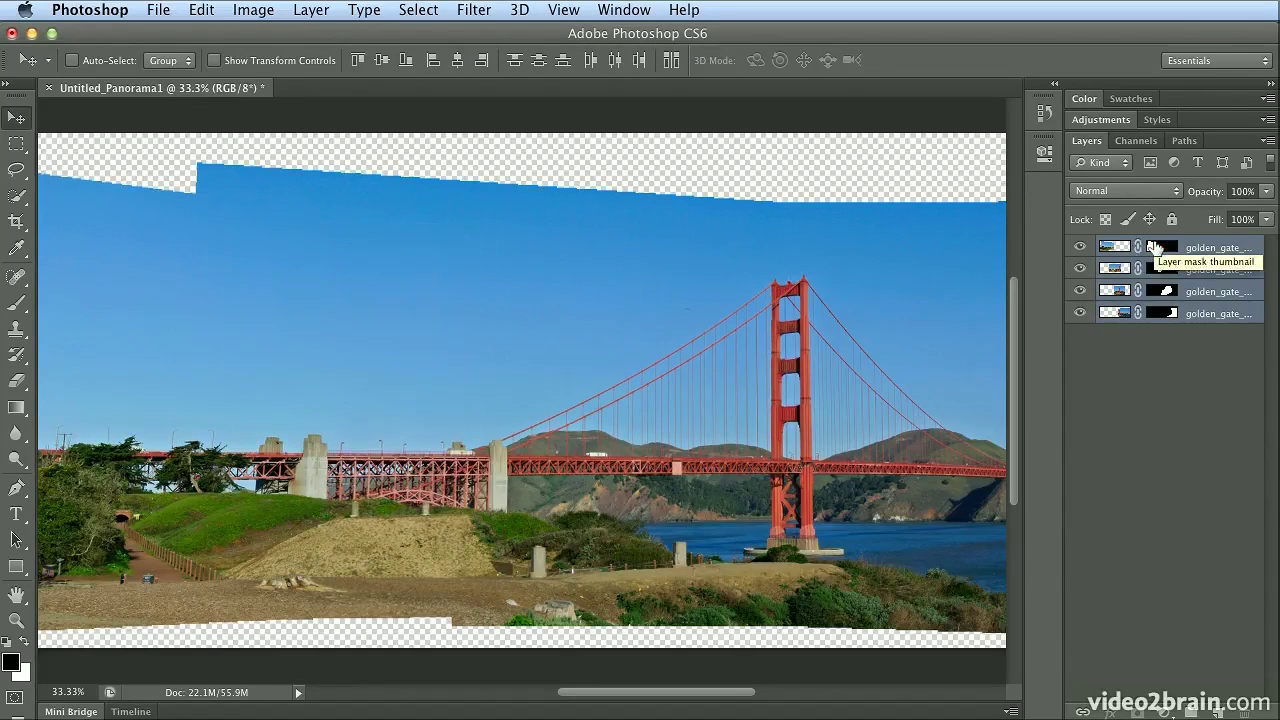
pyautogui.keyDown('shift'); pyautogui.click(1160, 270); pyautogui.keyUp('shift')
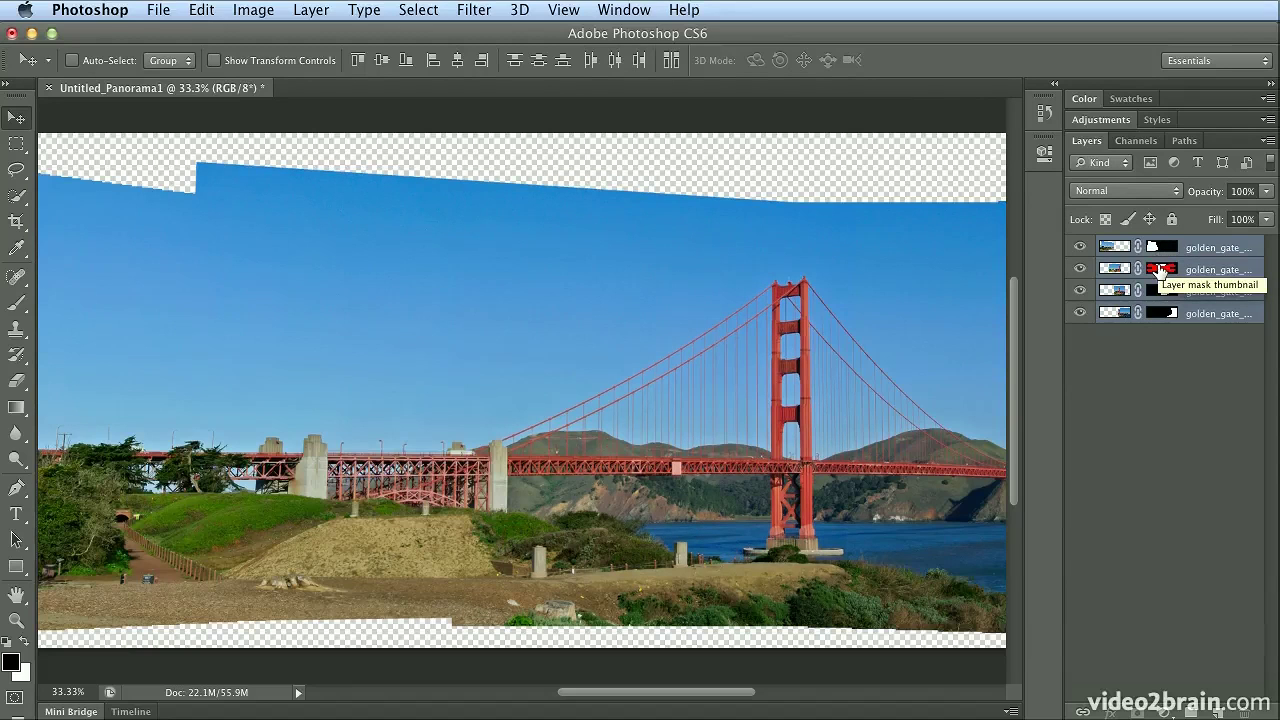
pyautogui.keyDown('shift'); pyautogui.click(1160, 270); pyautogui.keyUp('shift')
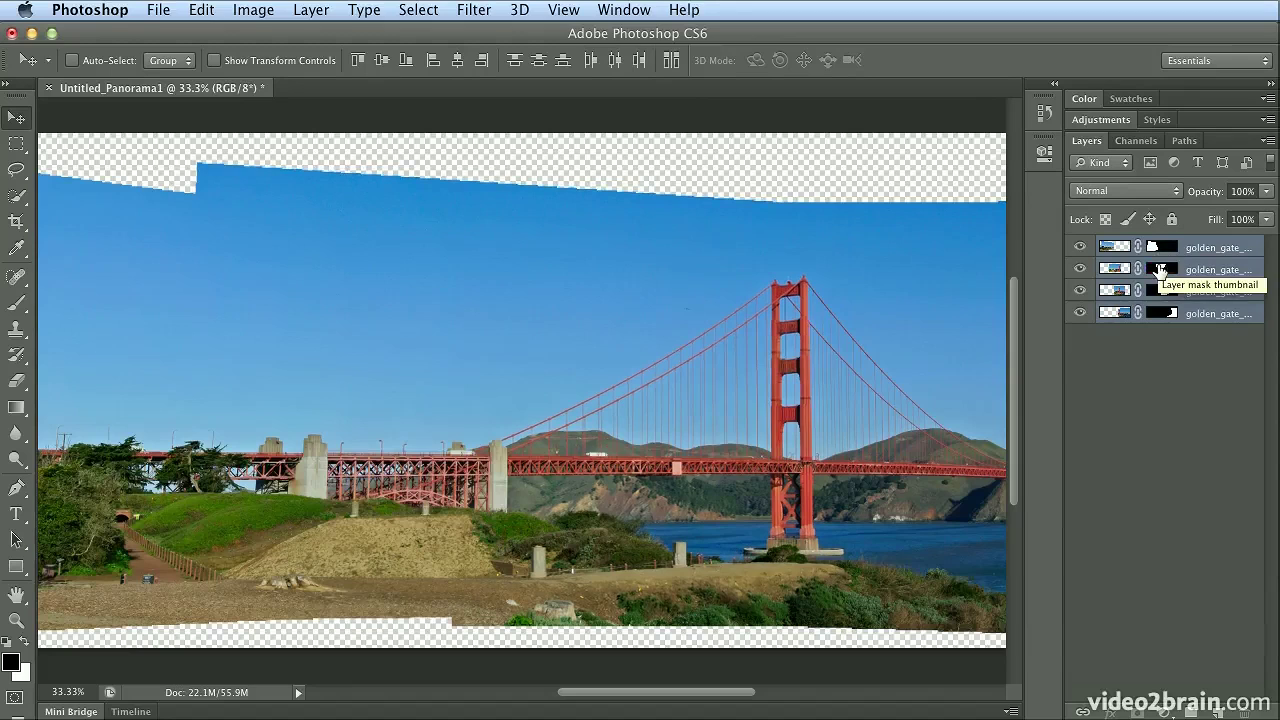
pyautogui.press('super+0')
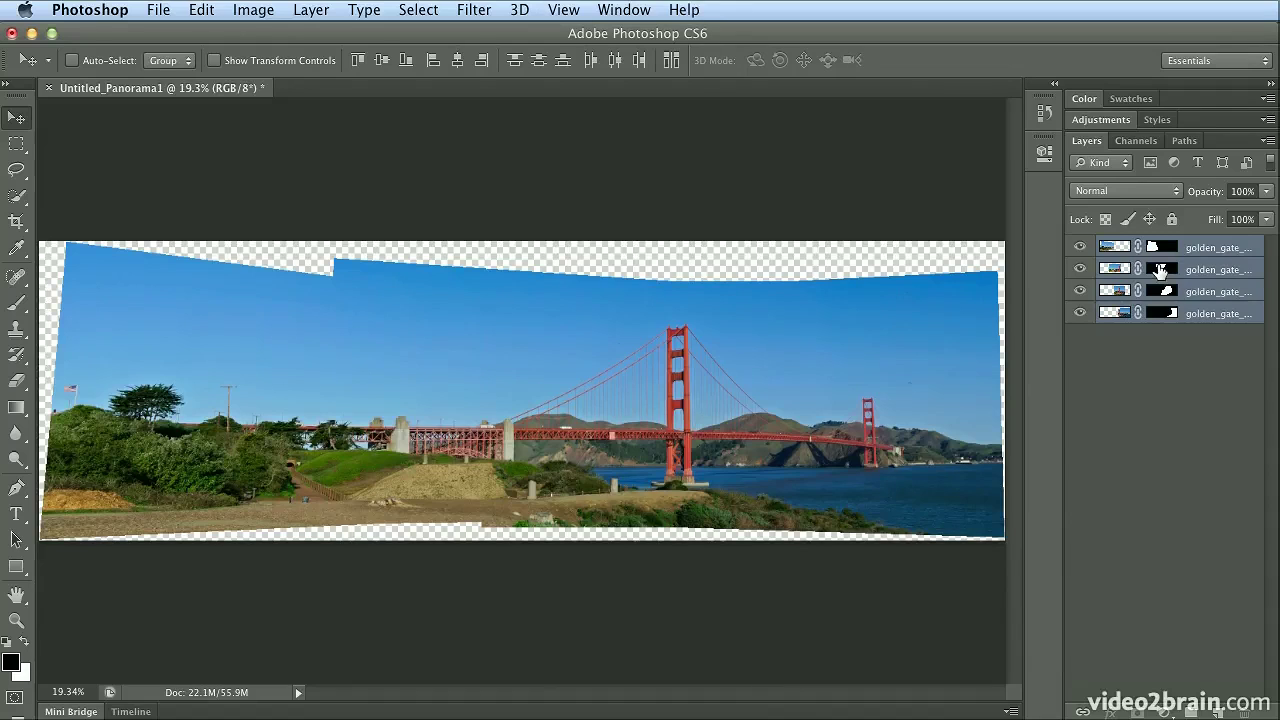
# Switch to Adobe Bridge and preview palace_01.jpg in the 10_Fun folder.
pyautogui.click(160, 12)
pyautogui.click(180, 76)
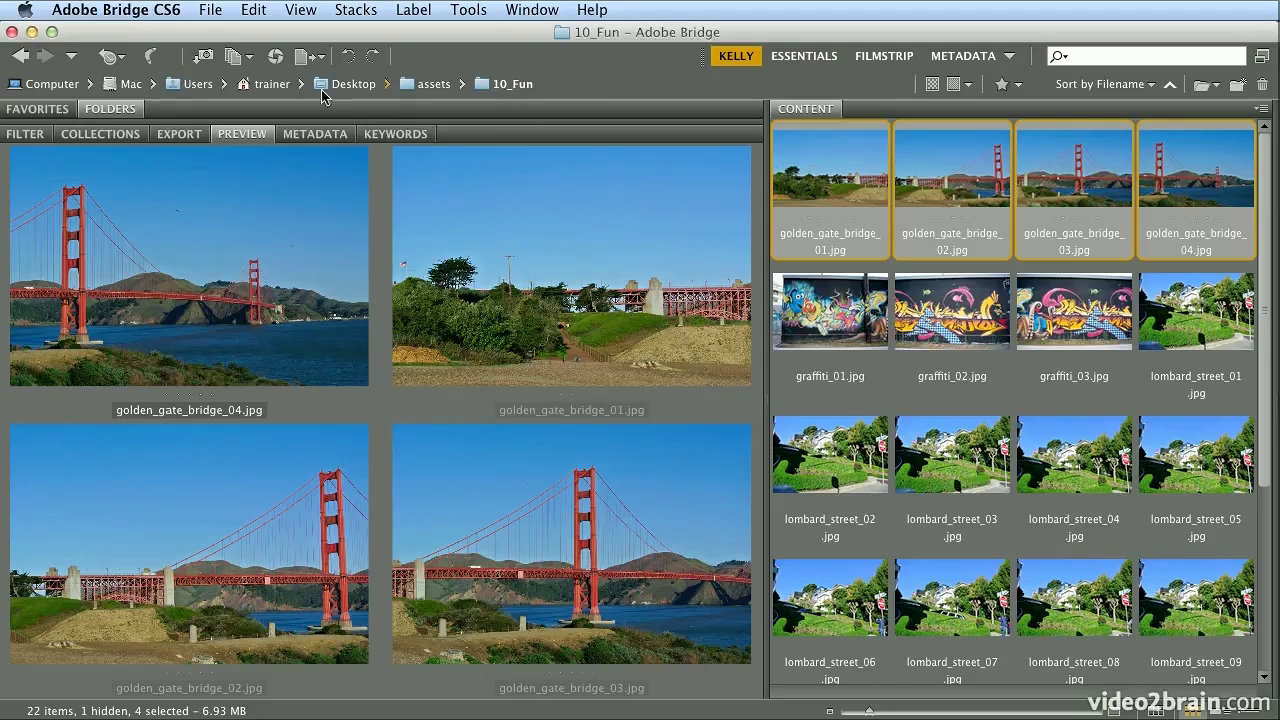
pyautogui.click(1264, 601)
pyautogui.click(1068, 465)
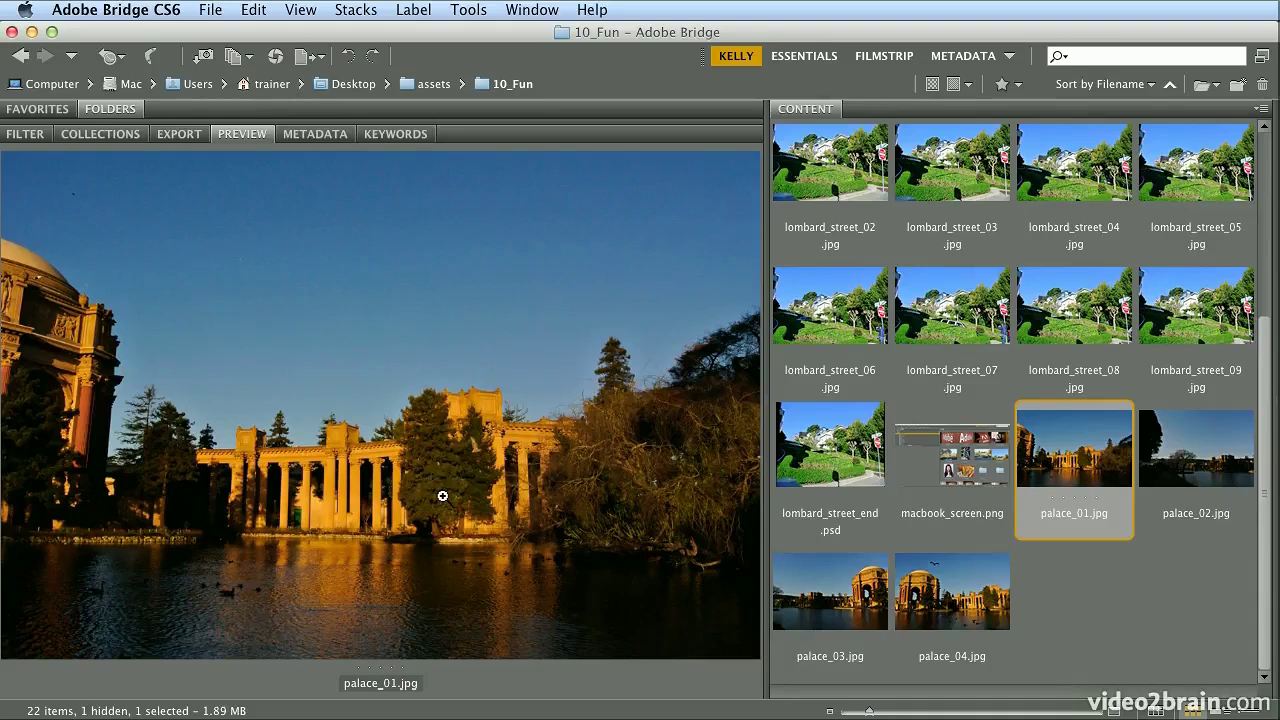
# Preview the remaining palace photos, and select palace_01.jpg through palace_04.jpg together.
pyautogui.click(957, 598)
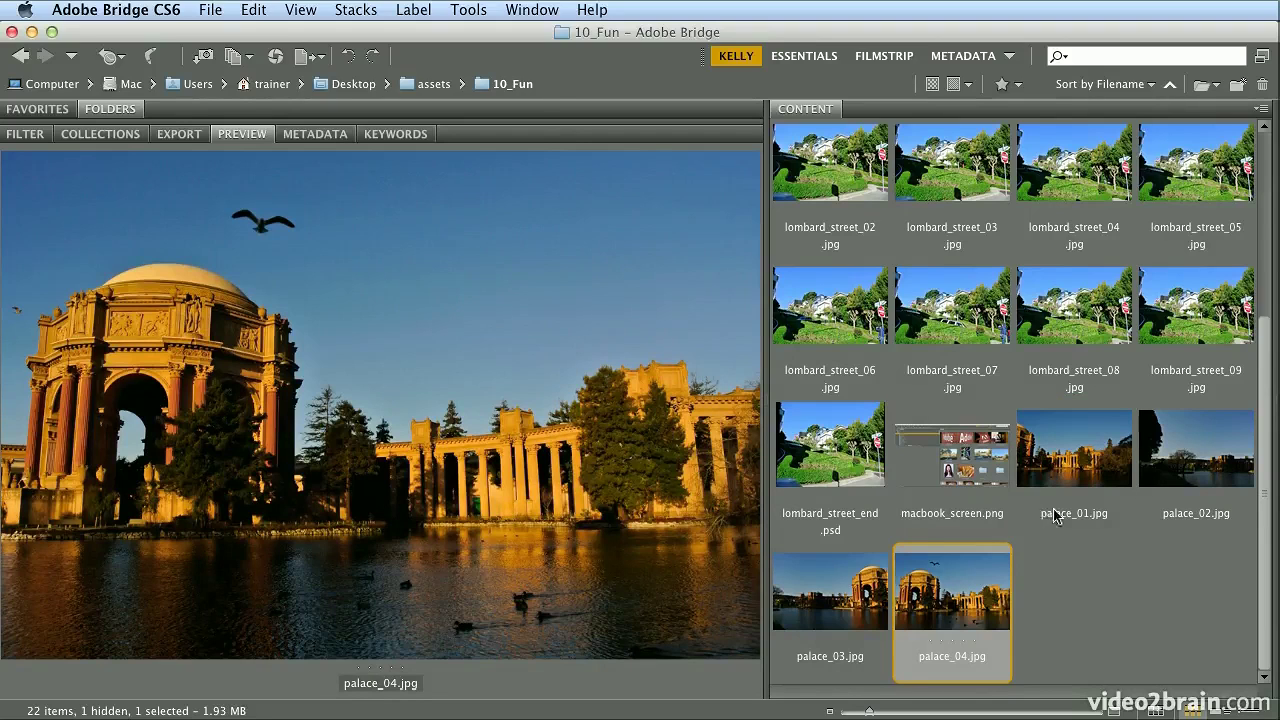
pyautogui.click(1203, 460)
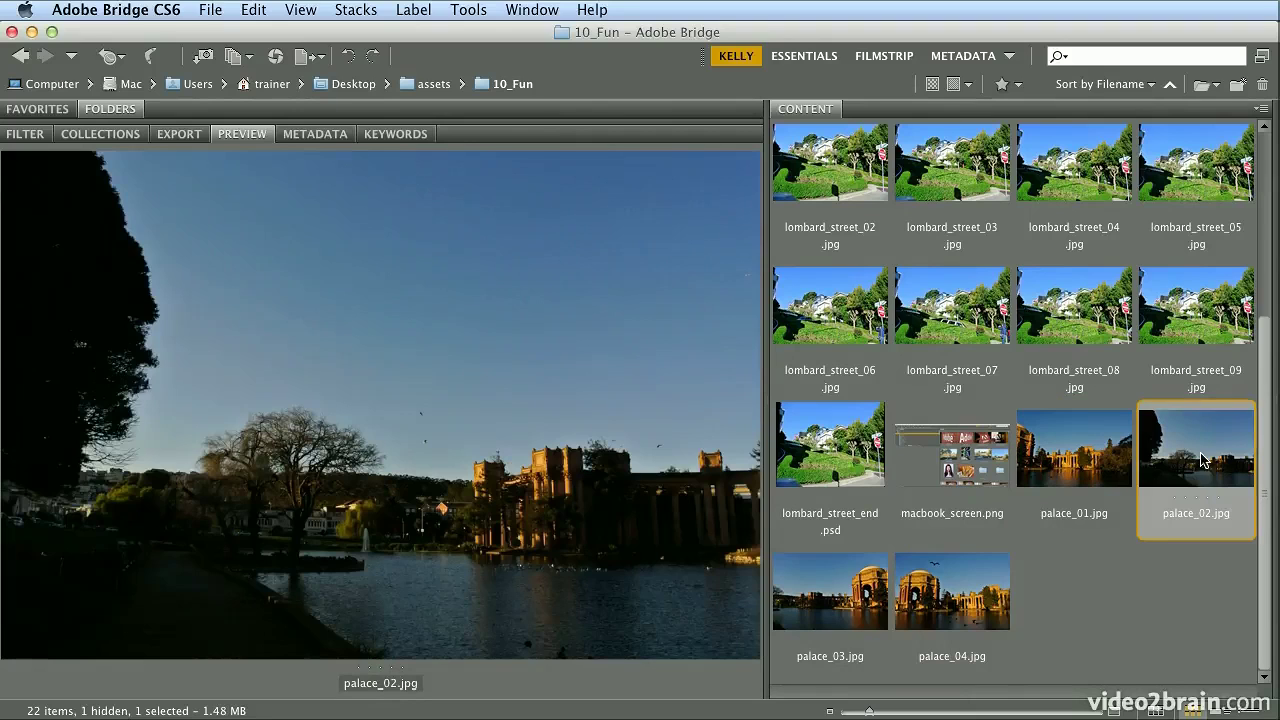
pyautogui.click(866, 591)
pyautogui.click(933, 600)
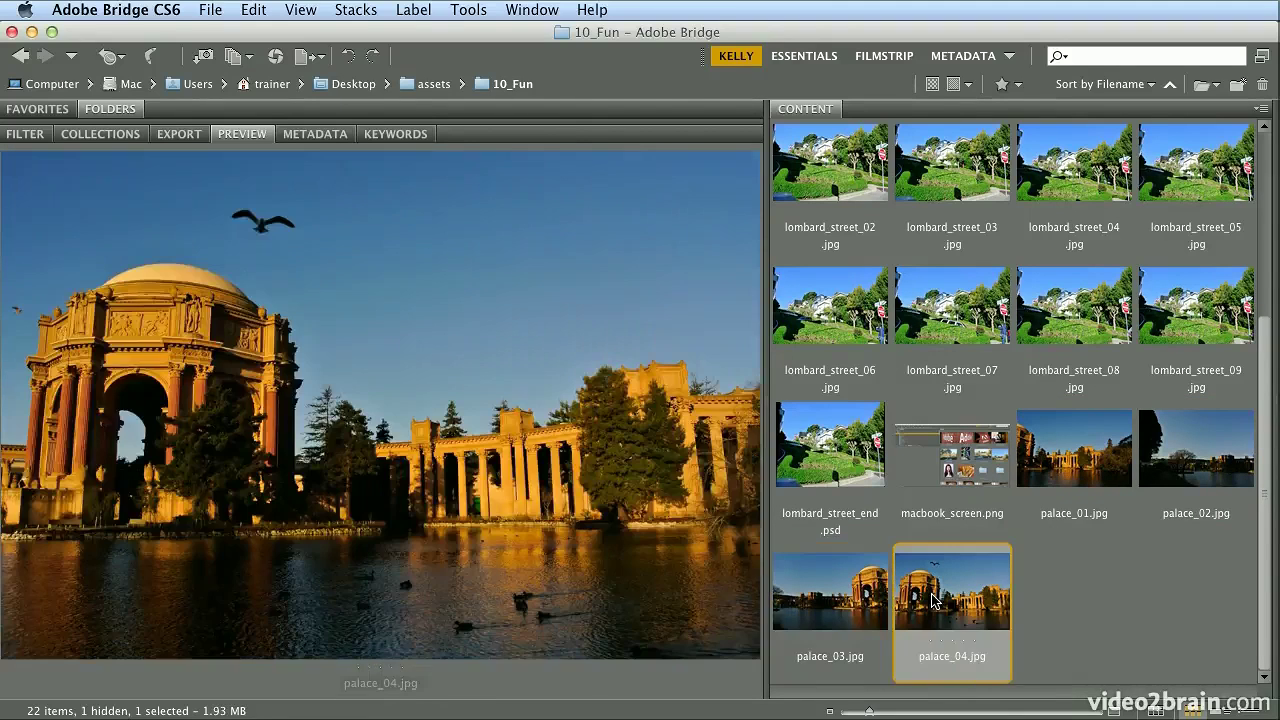
pyautogui.click(1090, 478)
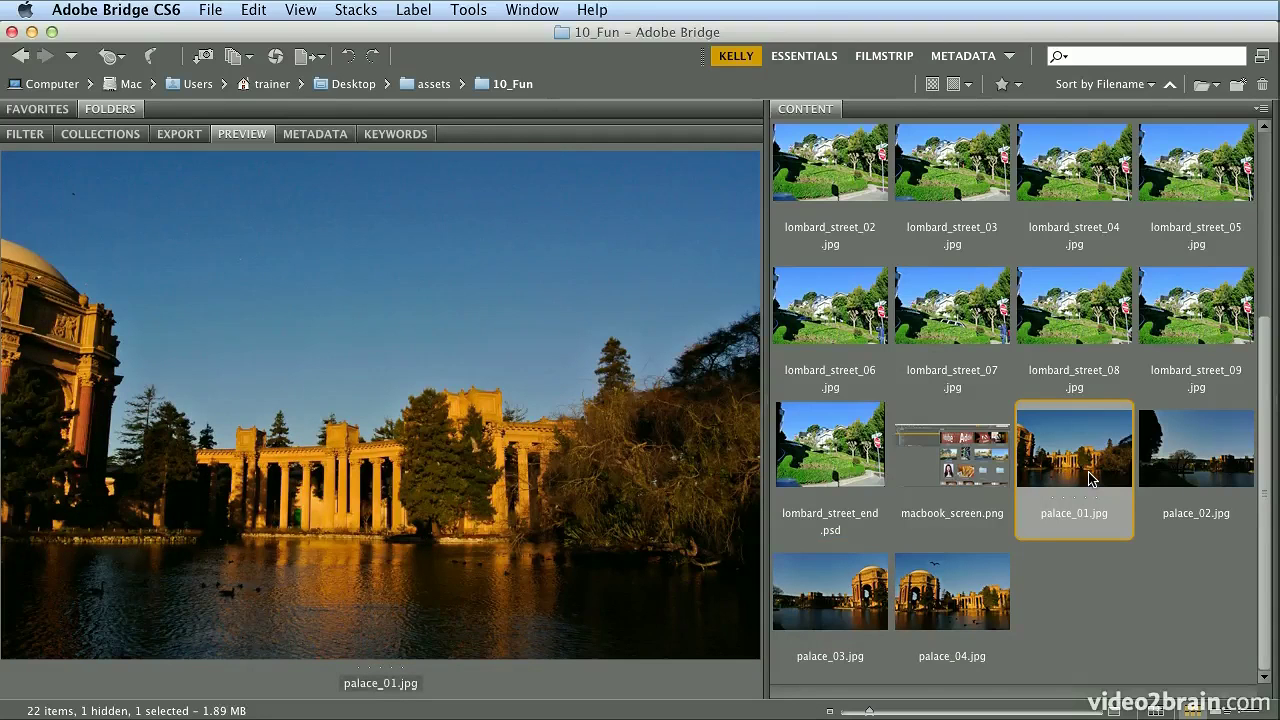
pyautogui.keyDown('shift'); pyautogui.click(960, 601); pyautogui.keyUp('shift')
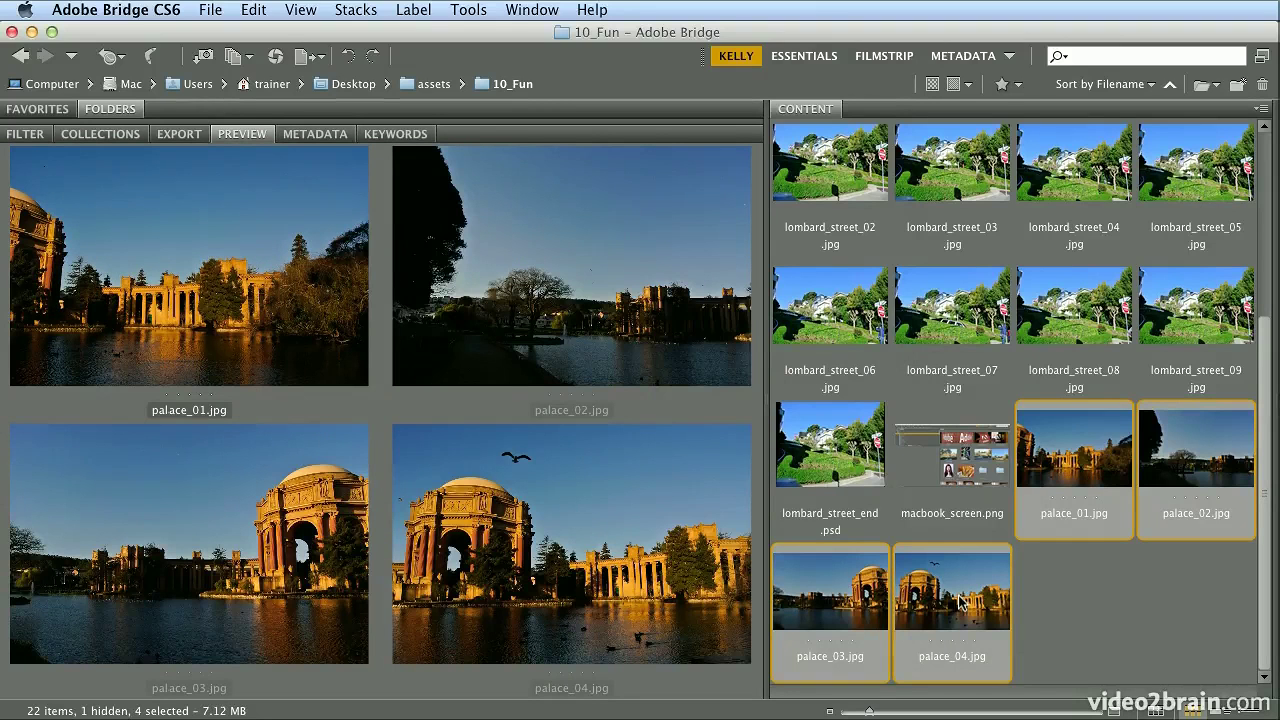
# Photomerge the four selected palace photos in Photoshop with the Auto layout and Blend Images Together, and inspect the merged building up close.
pyautogui.click(455, 12)
pyautogui.moveTo(500, 188)
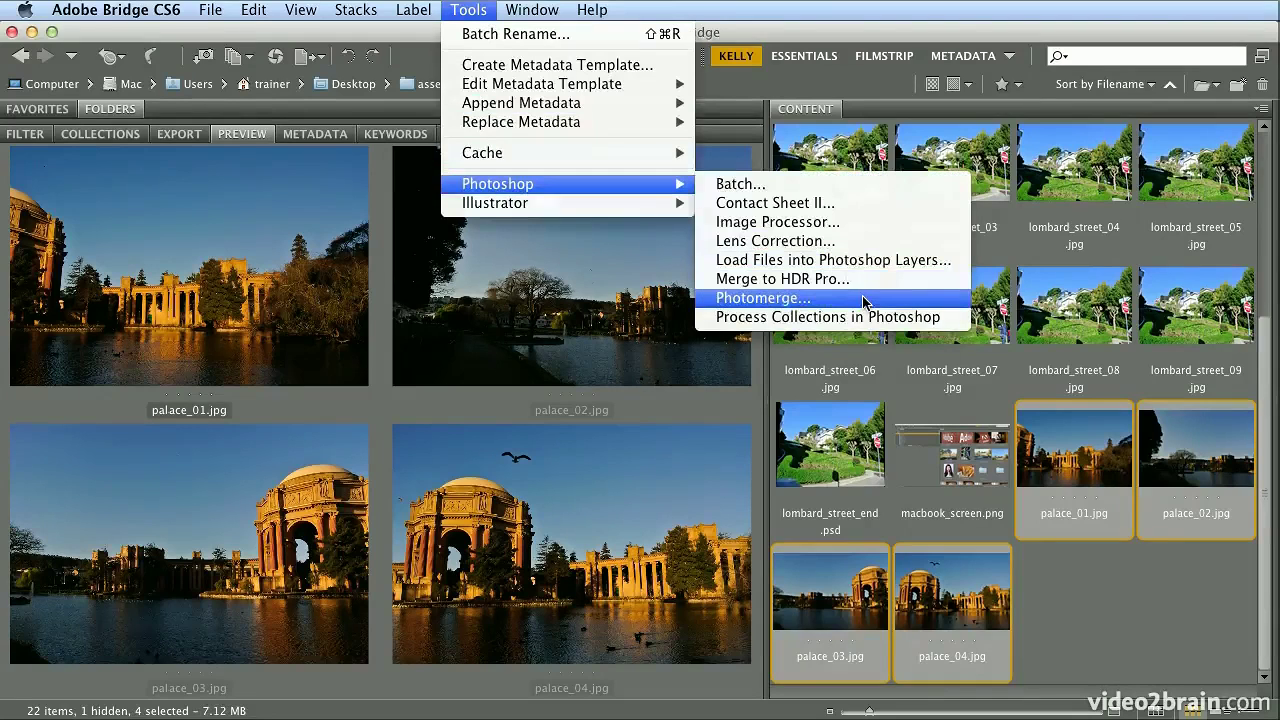
pyautogui.click(763, 298)
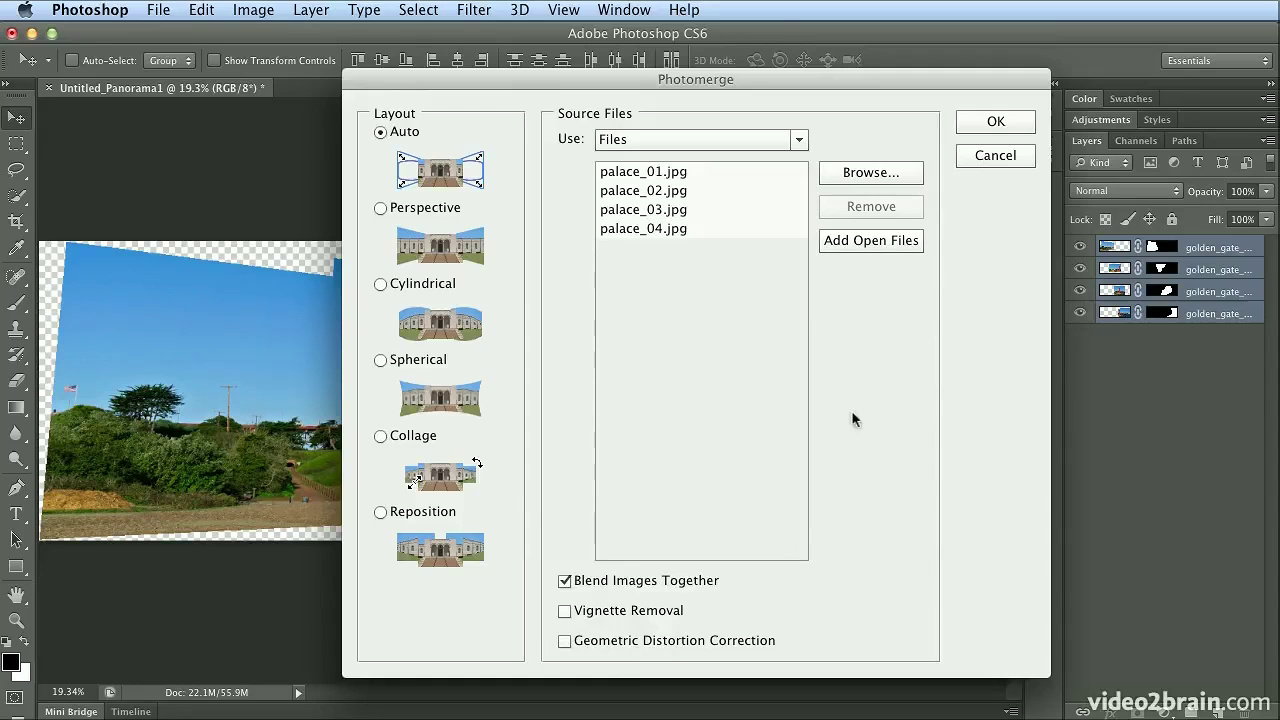
pyautogui.click(1000, 124)
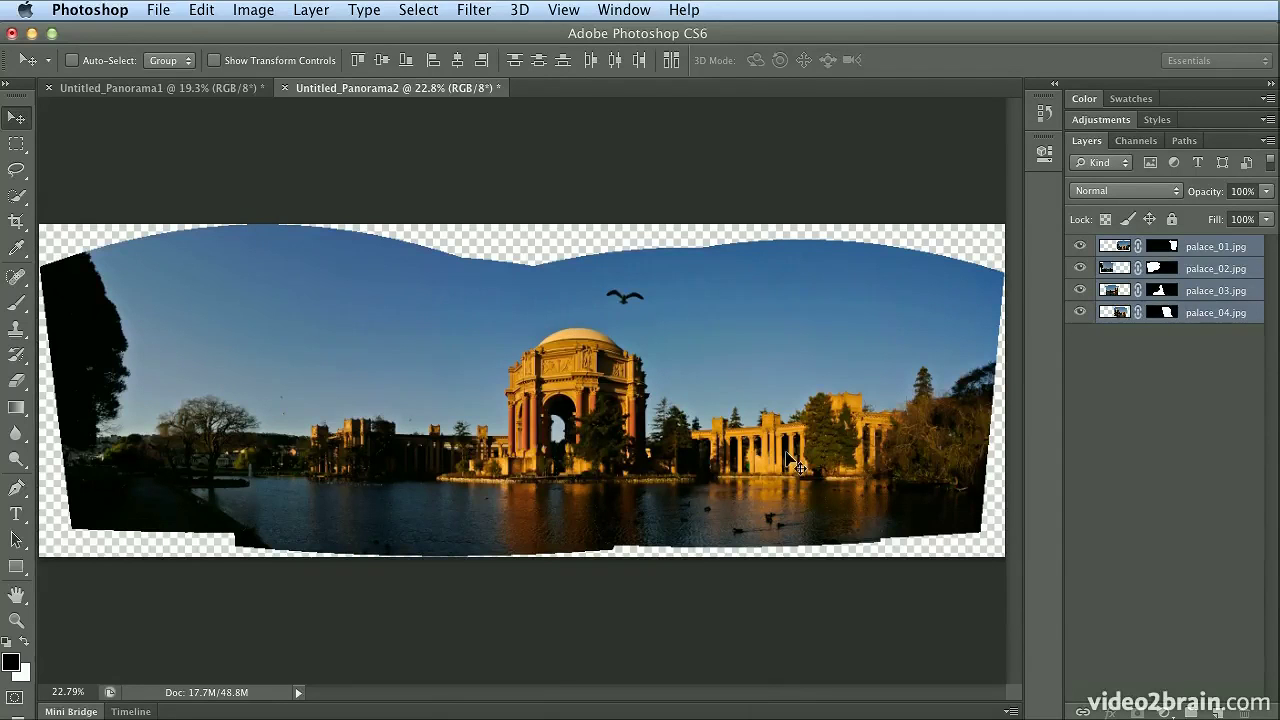
pyautogui.press('super+plus')
pyautogui.press('super+plus')
pyautogui.press('super+plus')
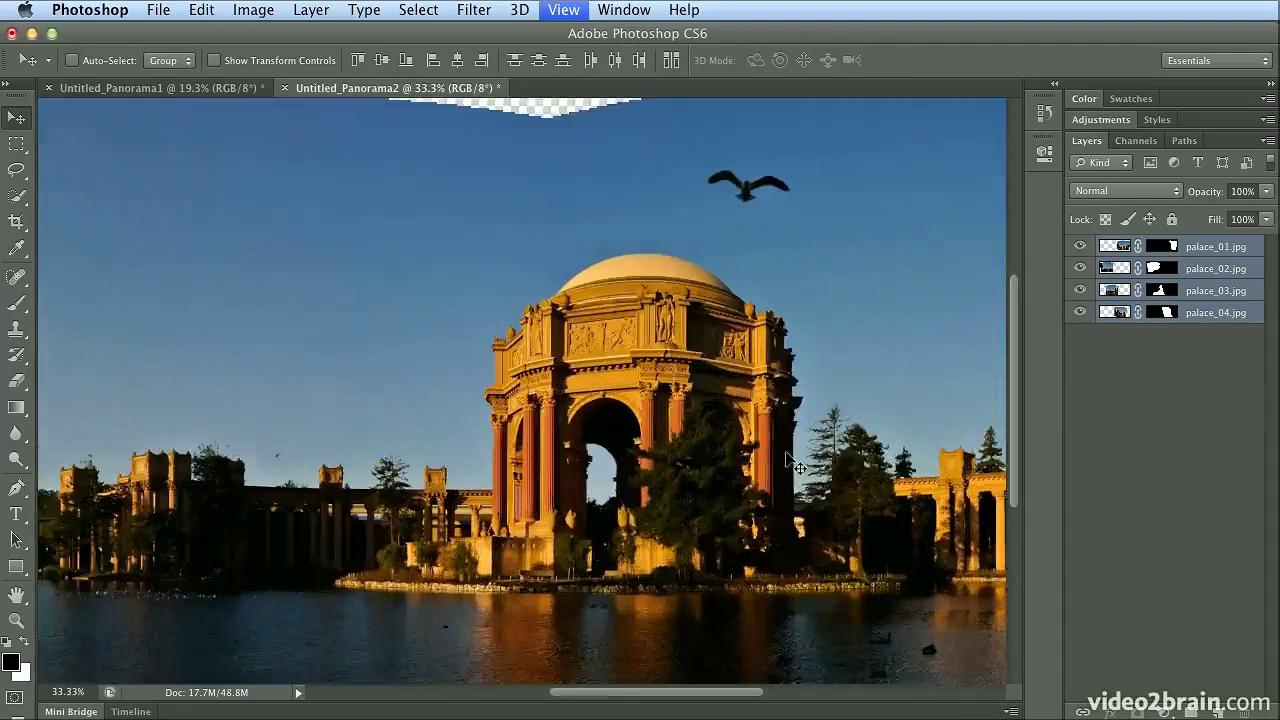
pyautogui.press('super+plus')
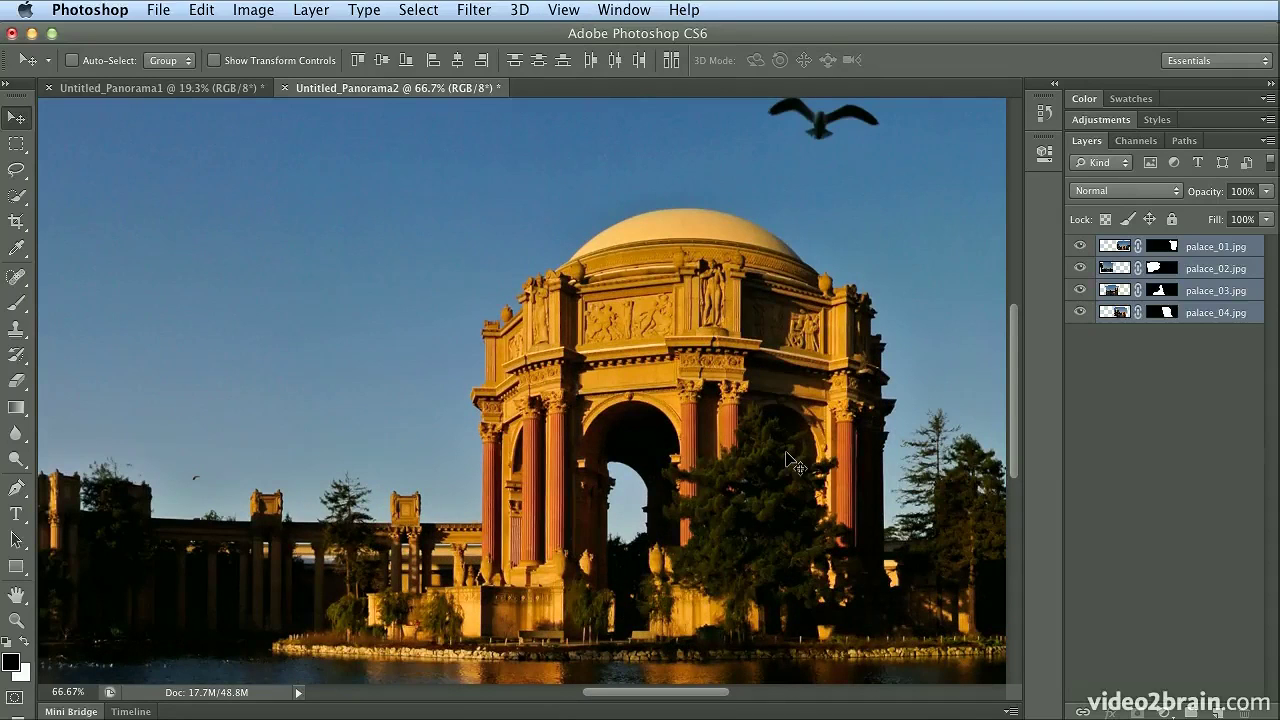
pyautogui.press('super+0')
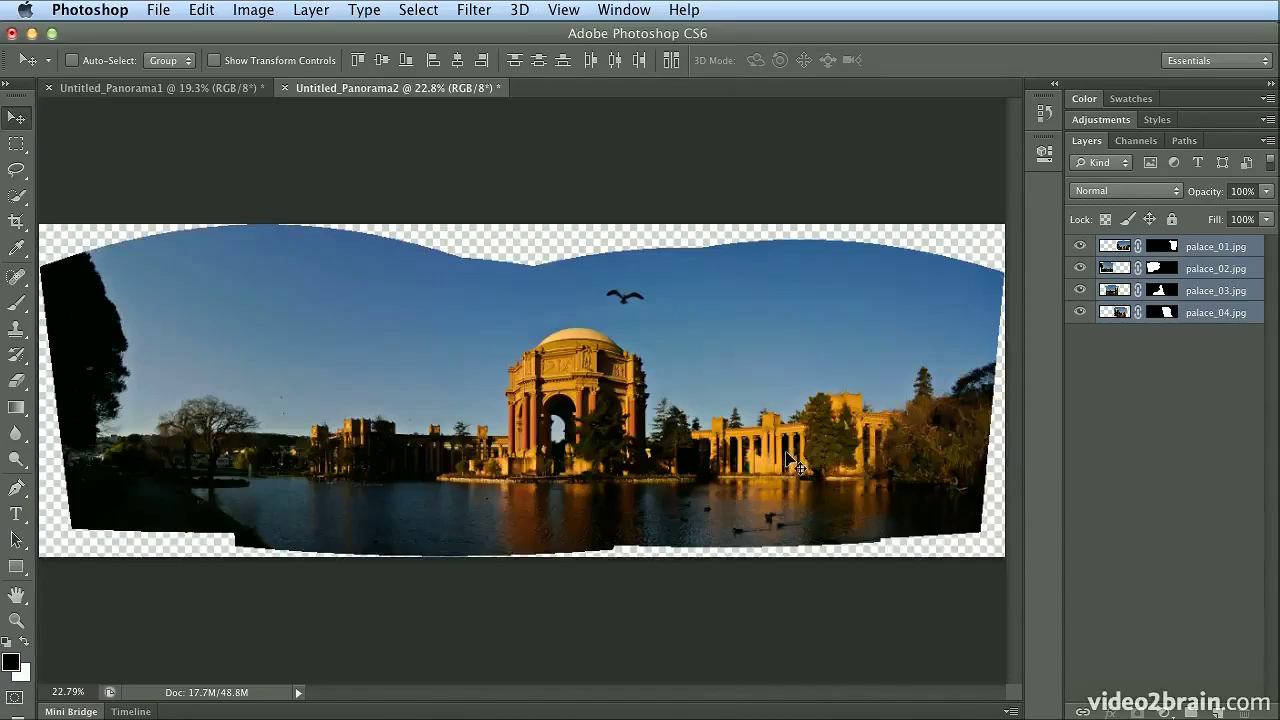
# Close the Golden Gate Bridge panorama document without saving it.
pyautogui.click(92, 90)
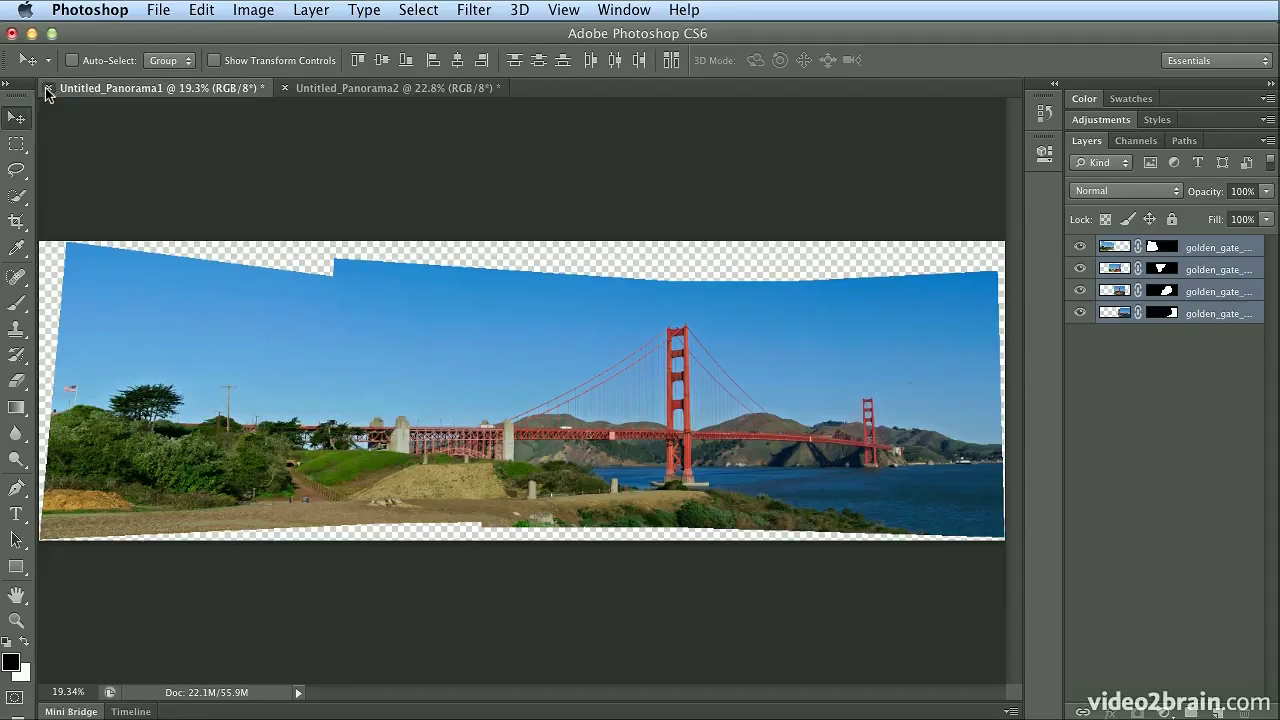
pyautogui.click(47, 89)
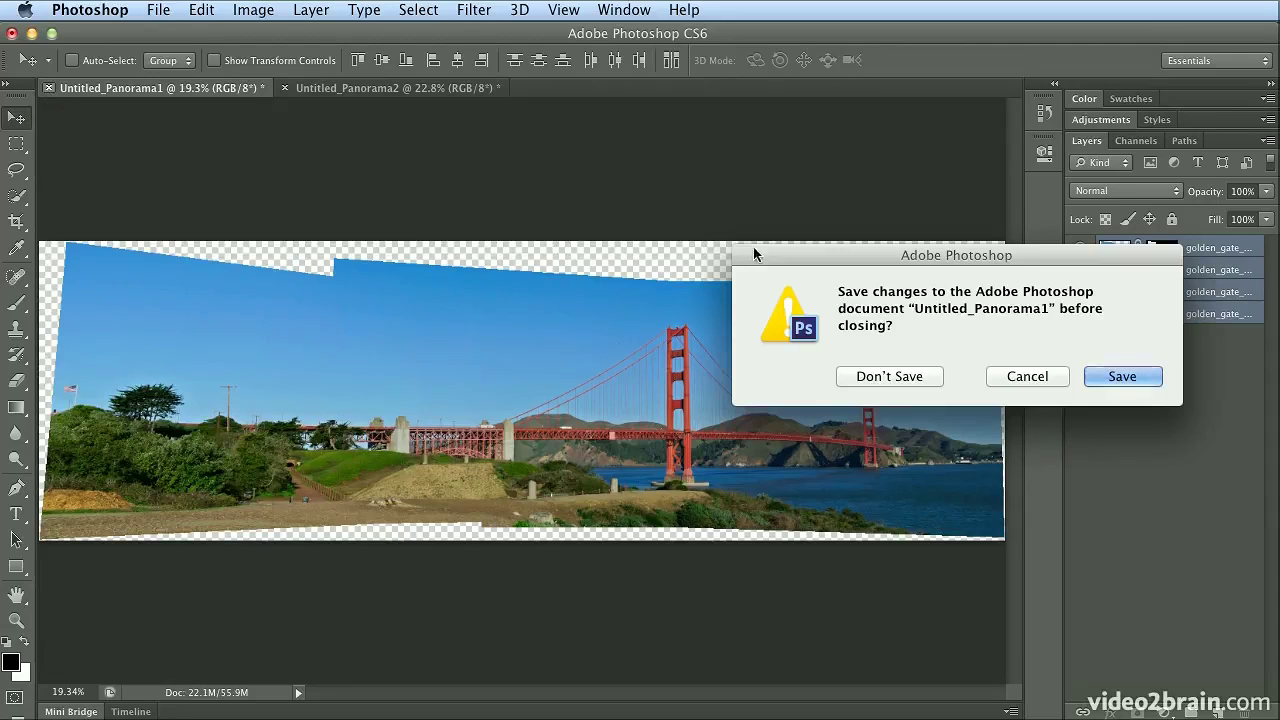
pyautogui.click(936, 378)
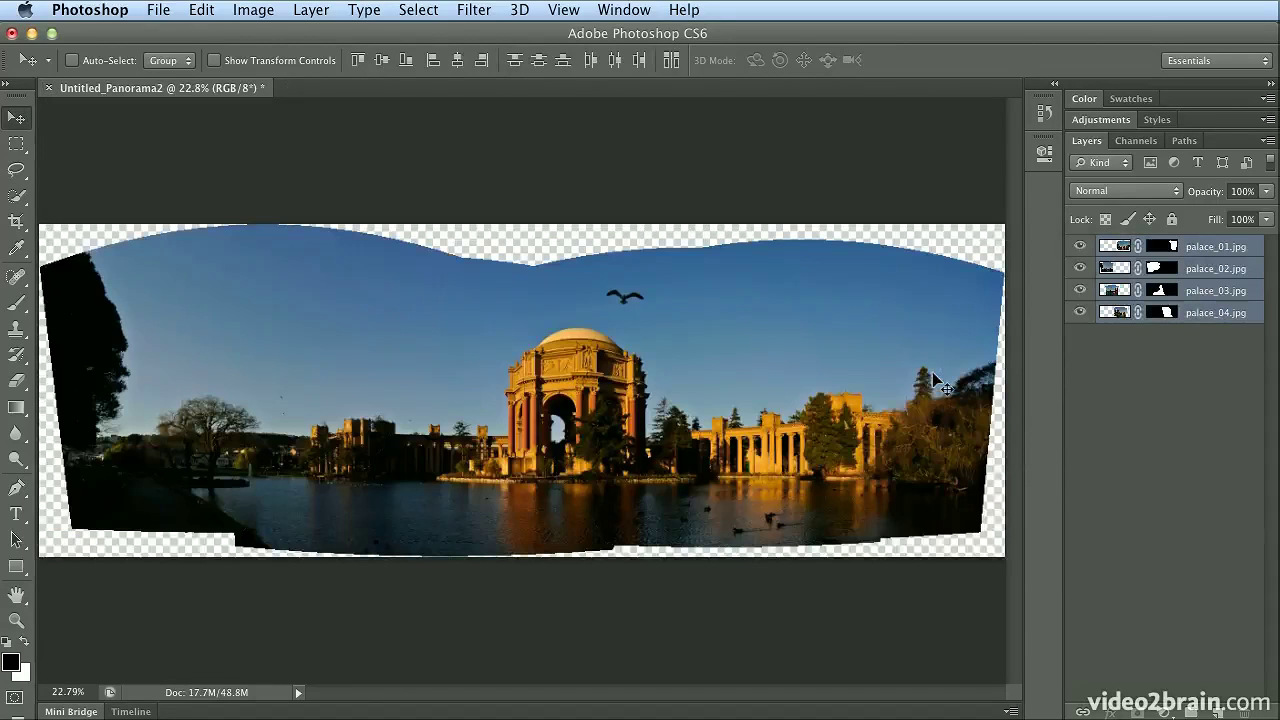
# From Adobe Bridge, Photomerge the four selected palace photos with Auto layout, Blend Images Together, Vignette Removal and Geometric Distortion Correction enabled.
pyautogui.press('super+Tab')
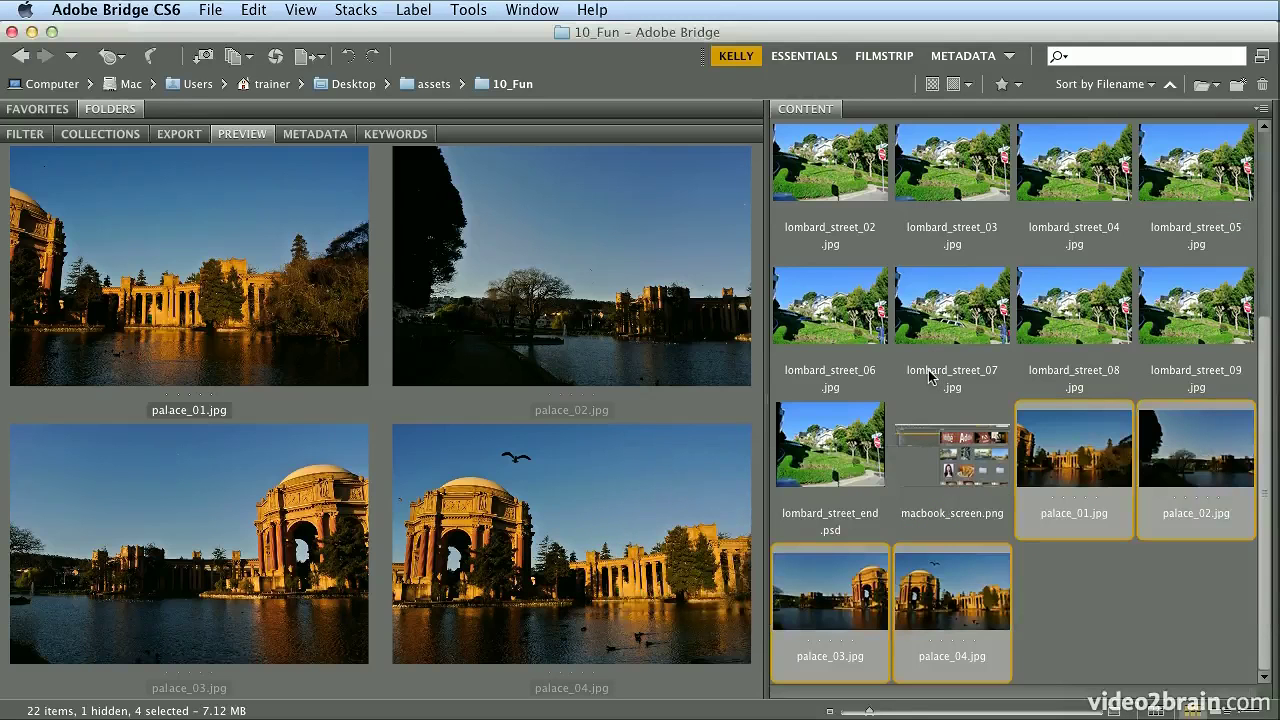
pyautogui.click(469, 9)
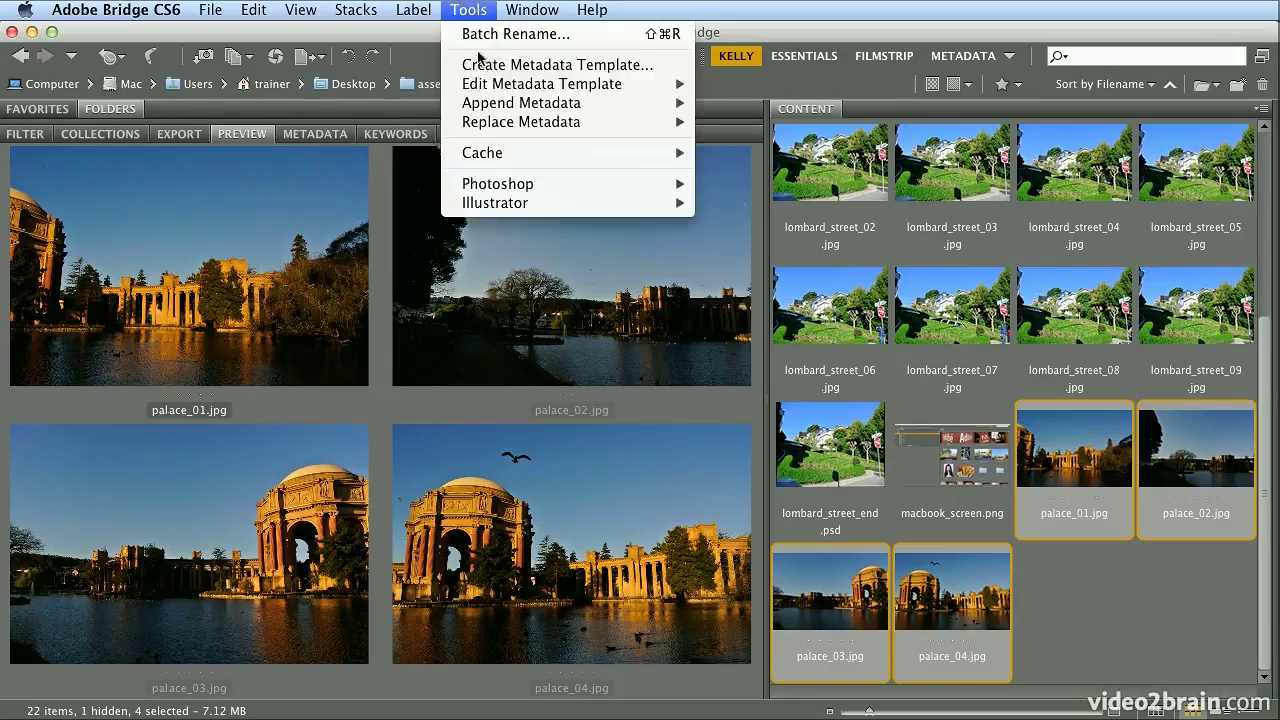
pyautogui.moveTo(521, 186)
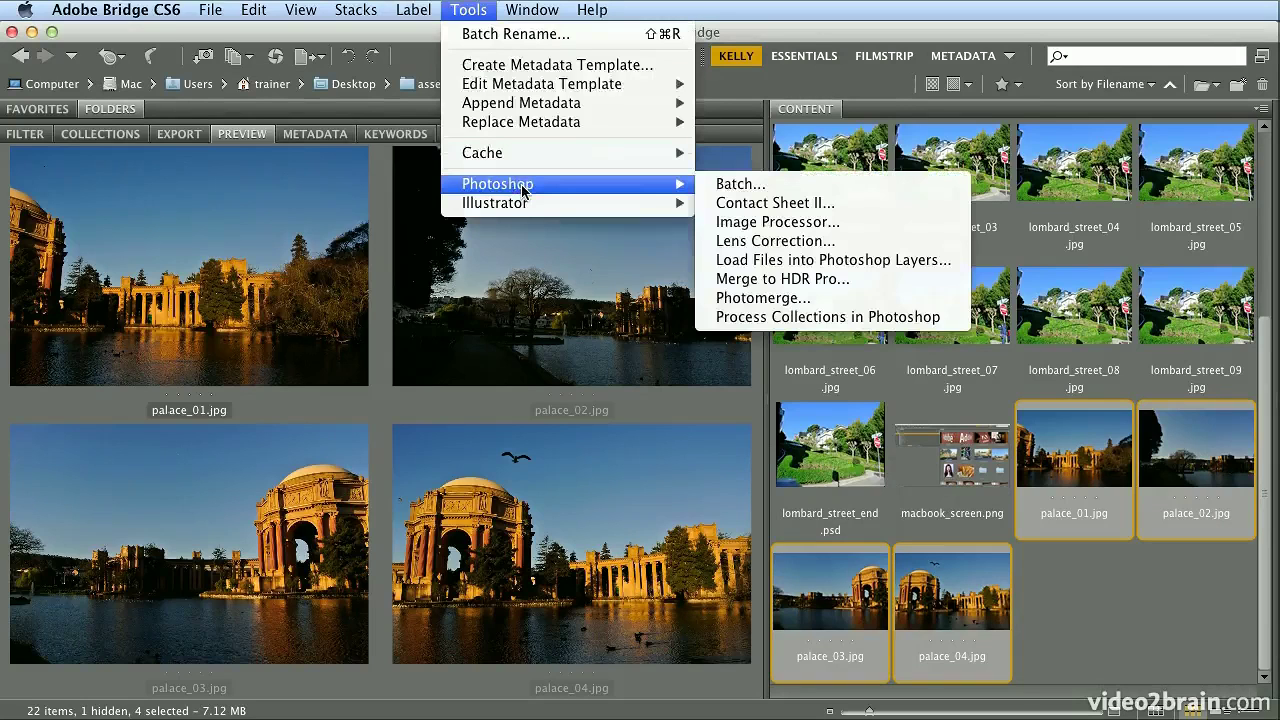
pyautogui.click(789, 300)
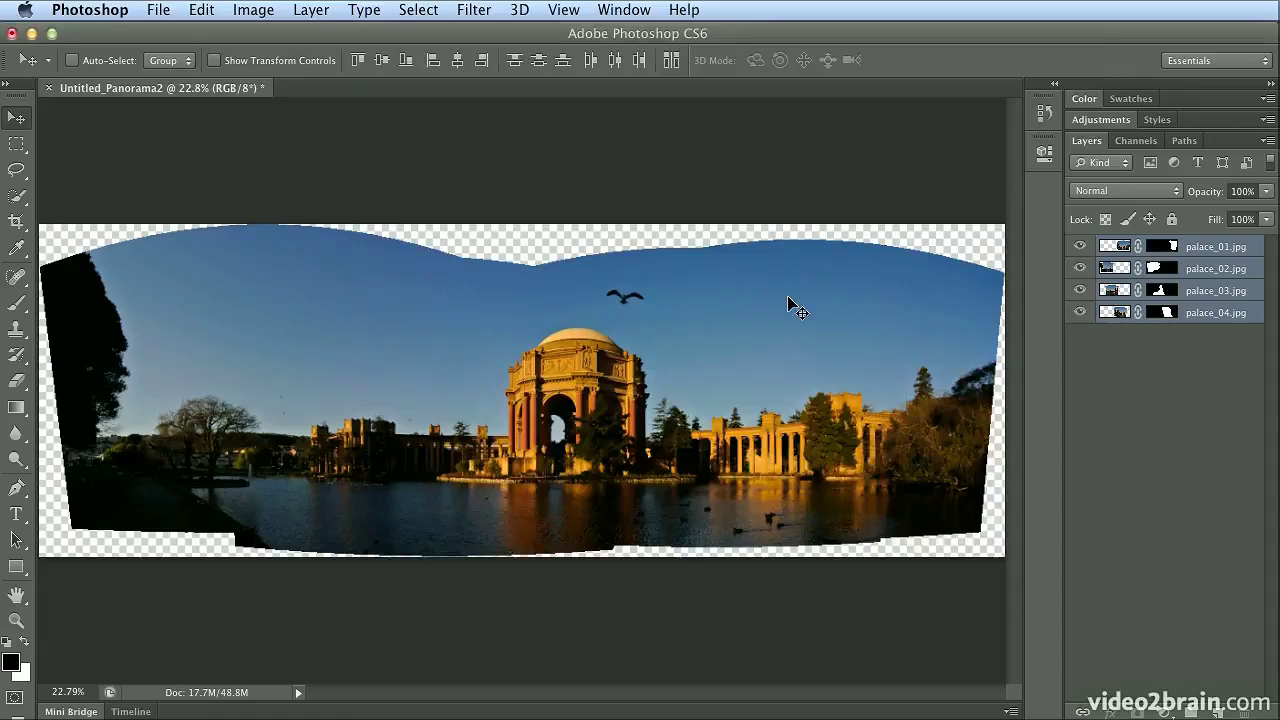
pyautogui.click(643, 607)
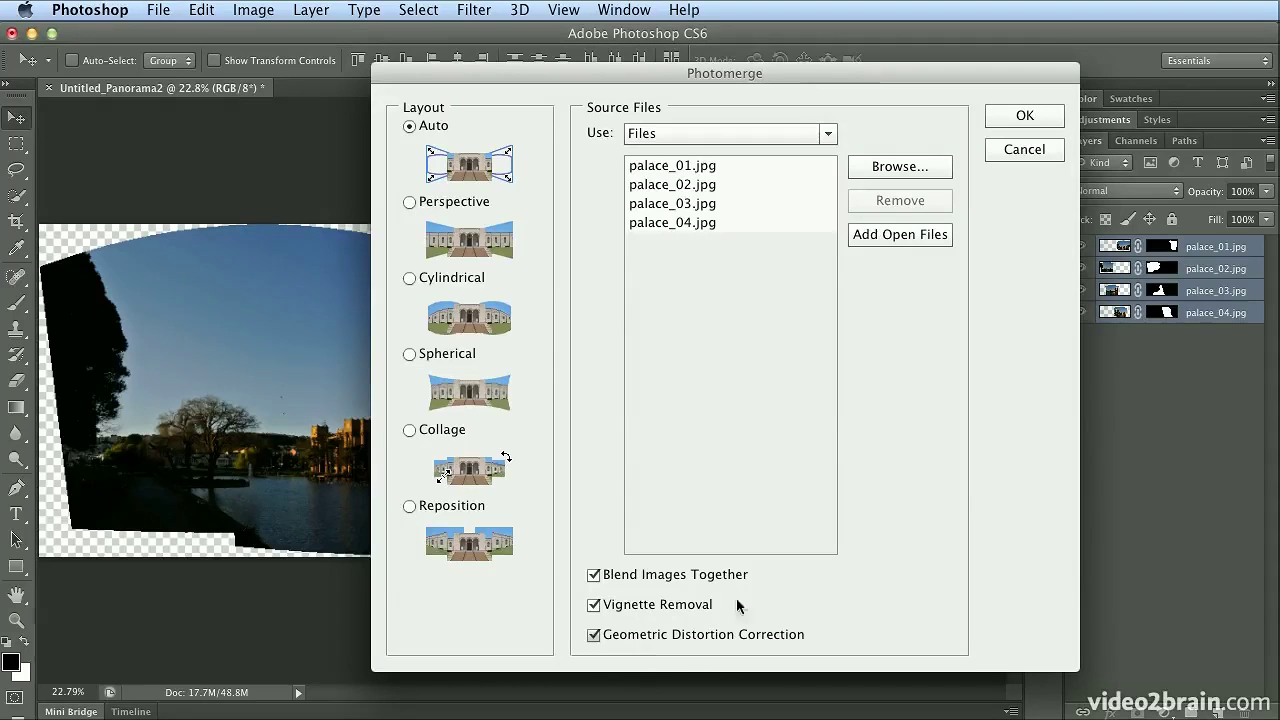
pyautogui.click(1025, 116)
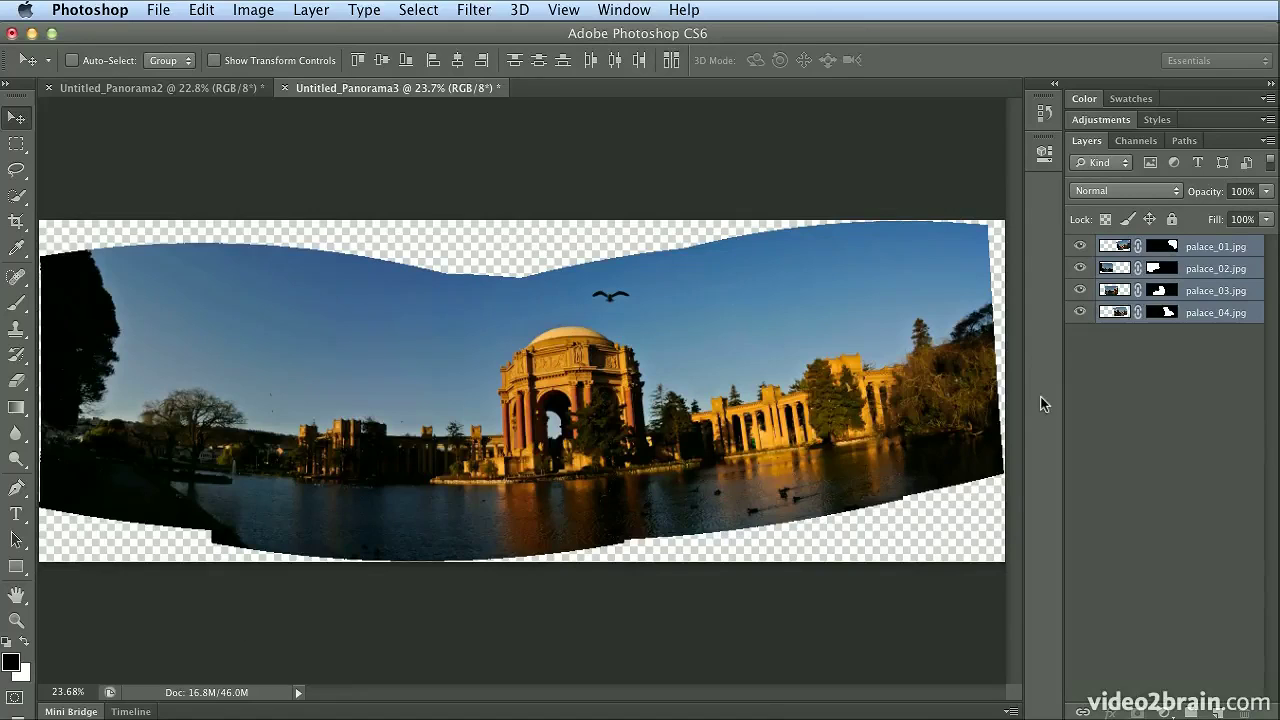
# Hide the panels and arrange the two palace panoramas in a 2-up Horizontal layout.
pyautogui.press('Tab')
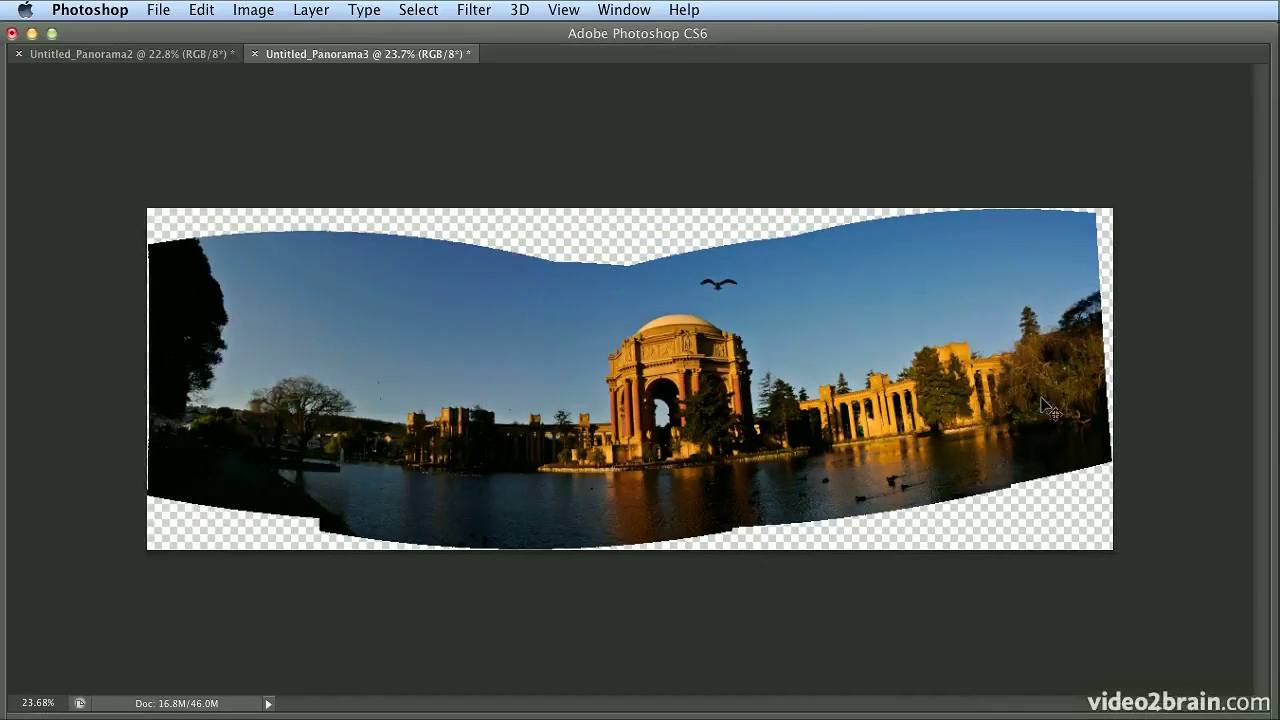
pyautogui.click(626, 12)
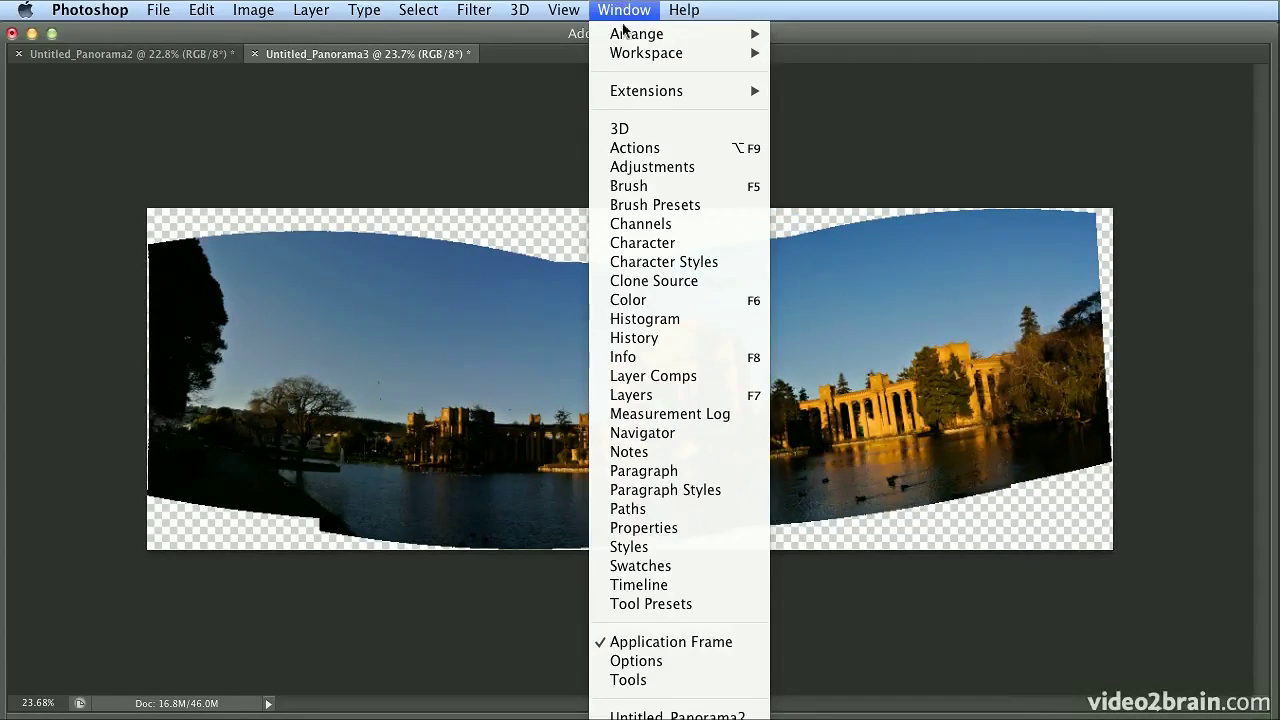
pyautogui.moveTo(625, 32)
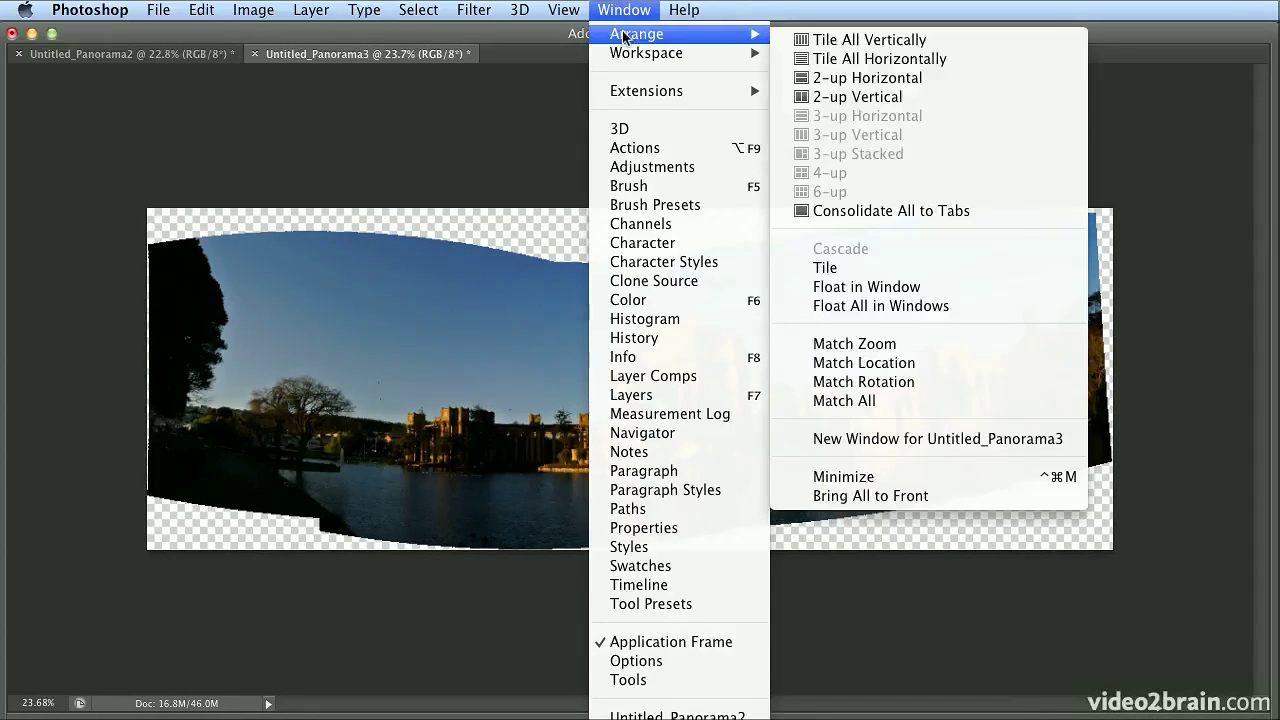
pyautogui.click(945, 83)
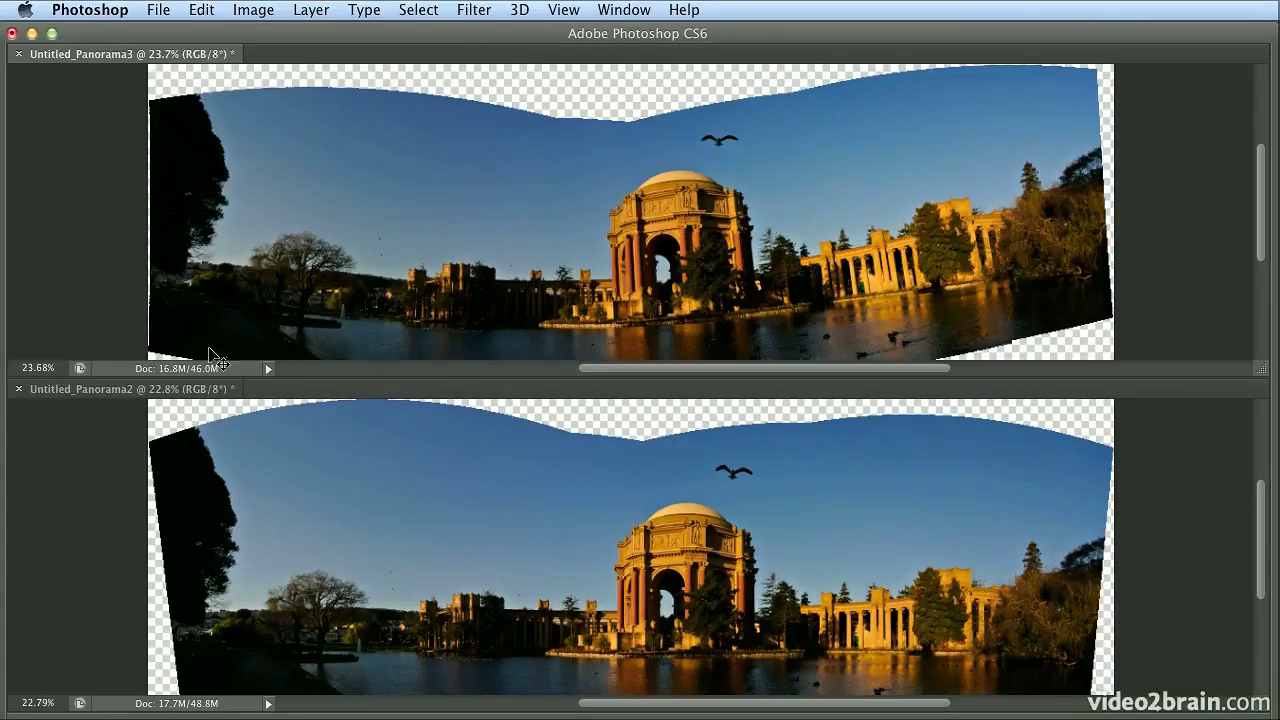
# Compare both palace panoramas at 33.33% zoom, and check the source palace photos again in Adobe Bridge.
pyautogui.click(120, 393)
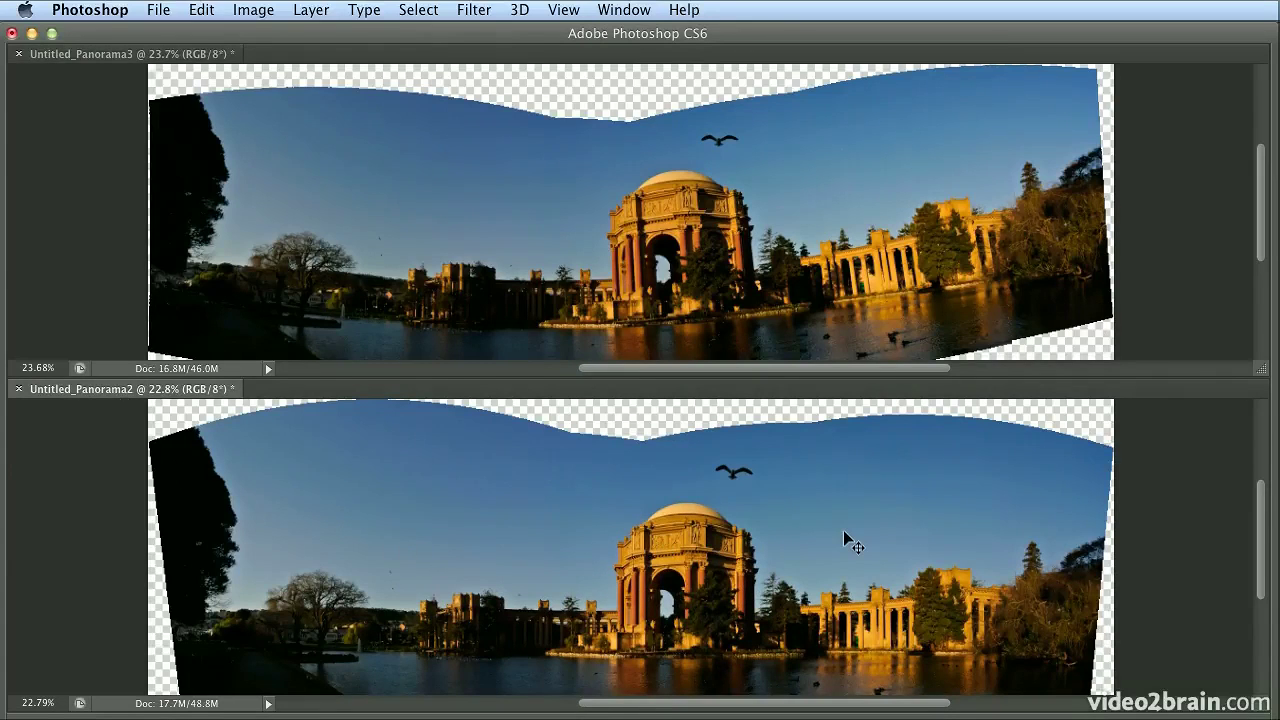
pyautogui.press('super+plus')
pyautogui.press('super+plus')
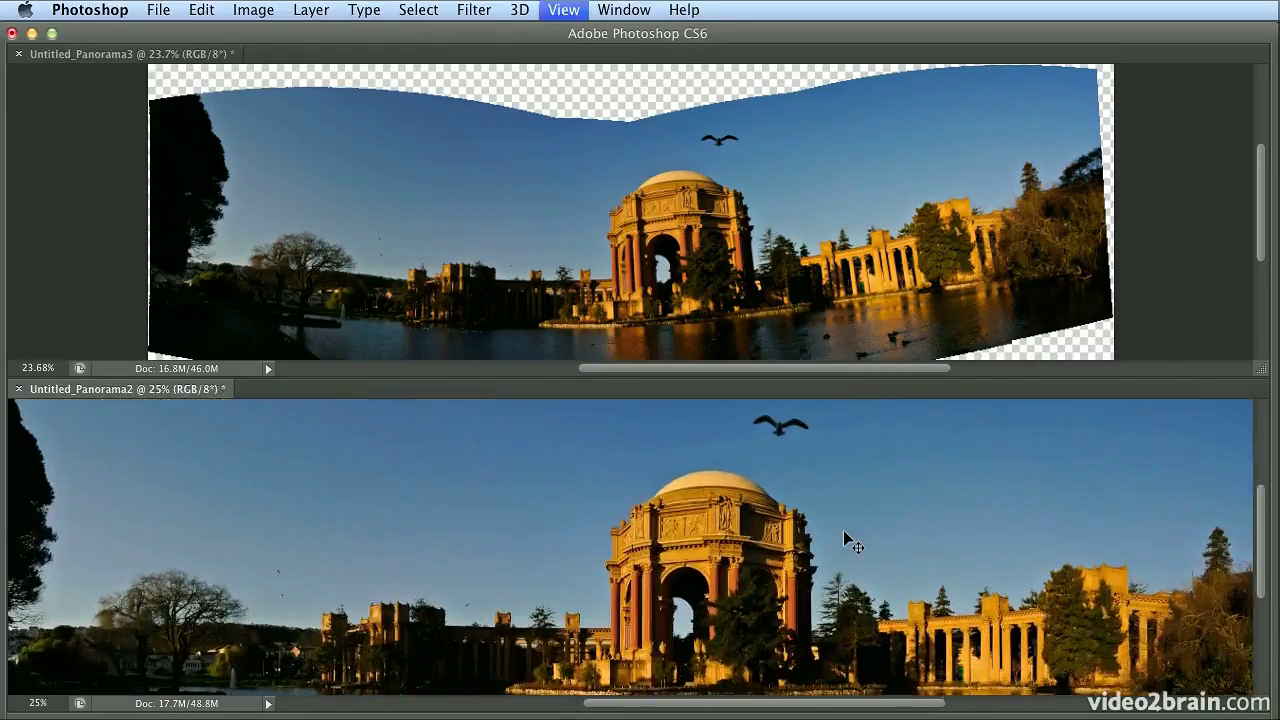
pyautogui.press('super+minus')
pyautogui.press('super+plus')
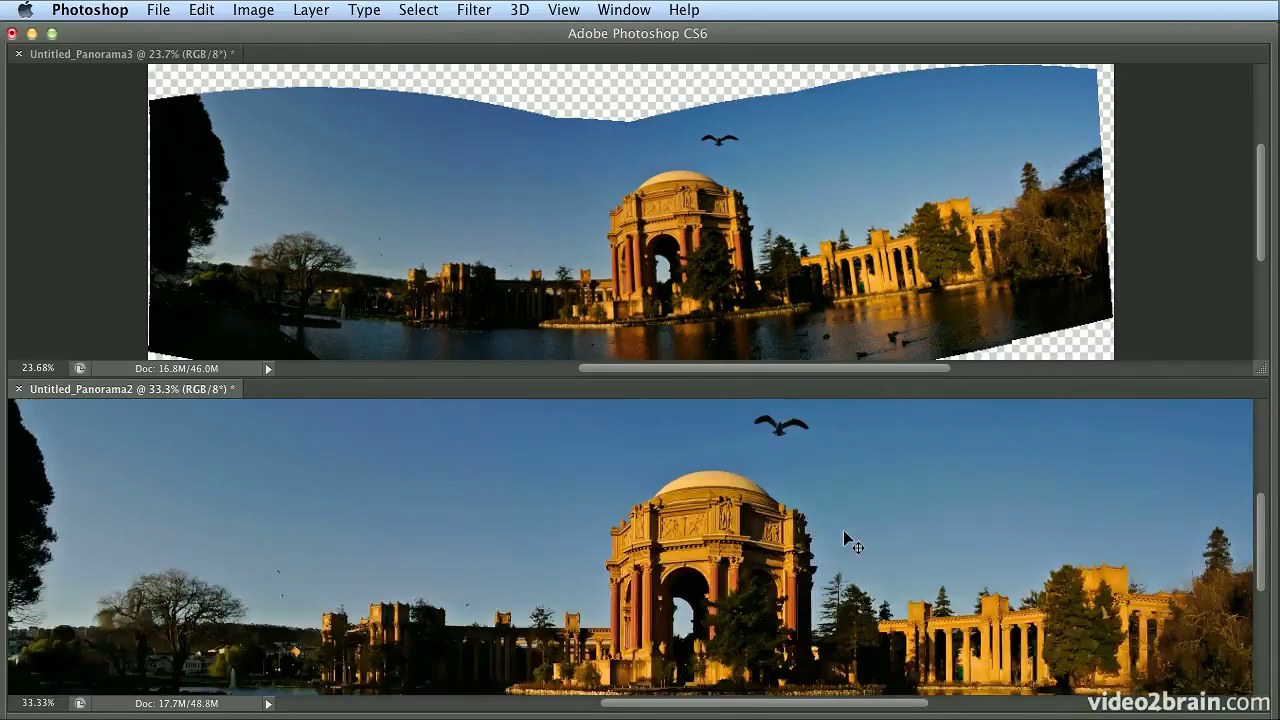
pyautogui.click(620, 74)
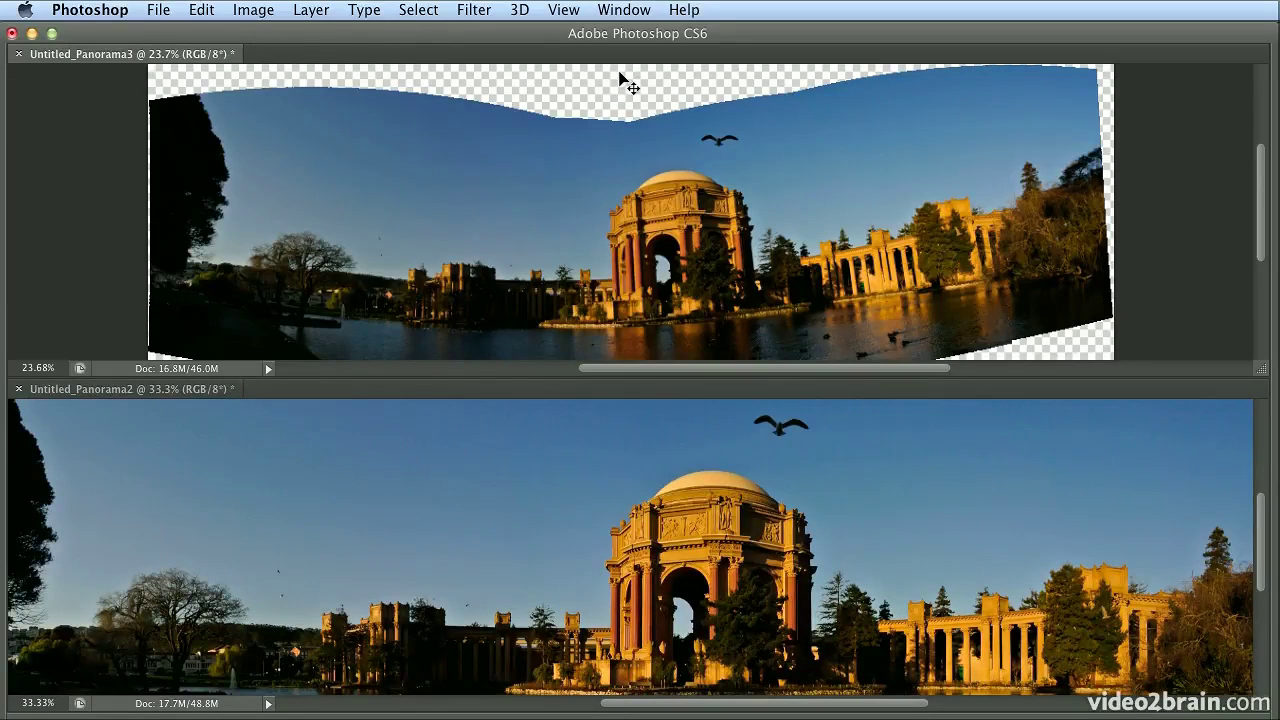
pyautogui.press('super+plus')
pyautogui.press('super+plus')
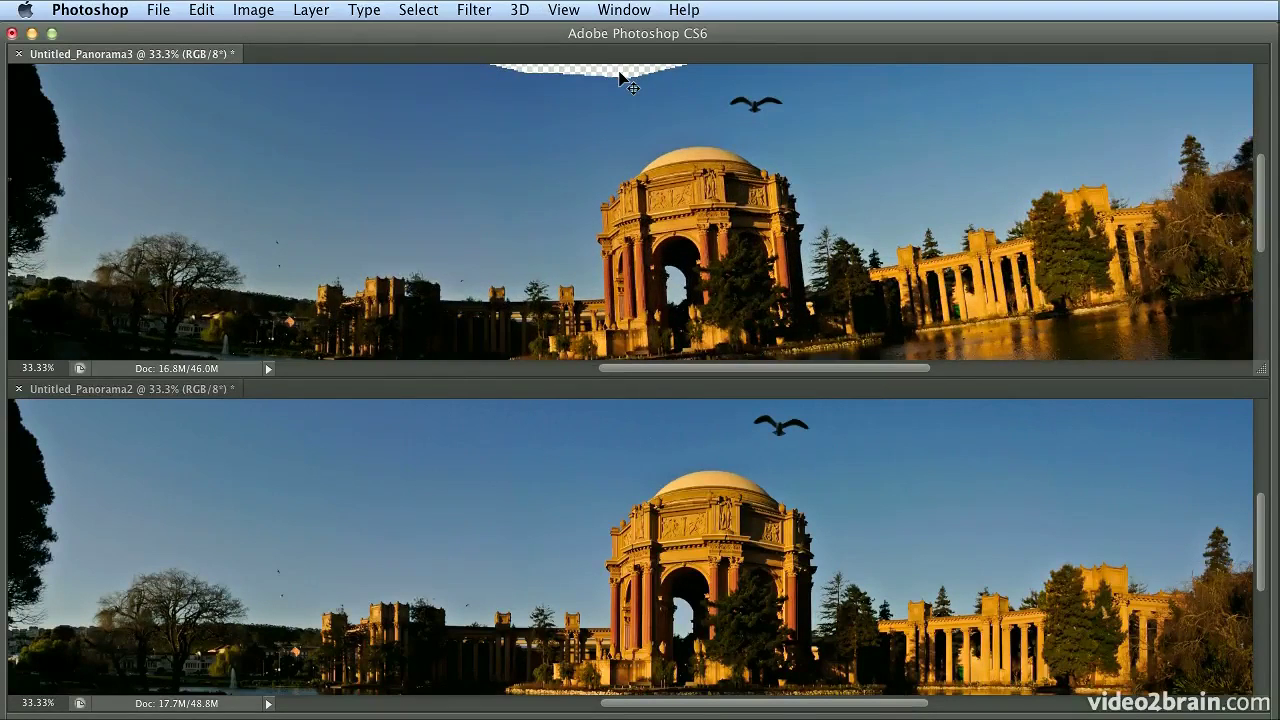
pyautogui.press('super+plus')
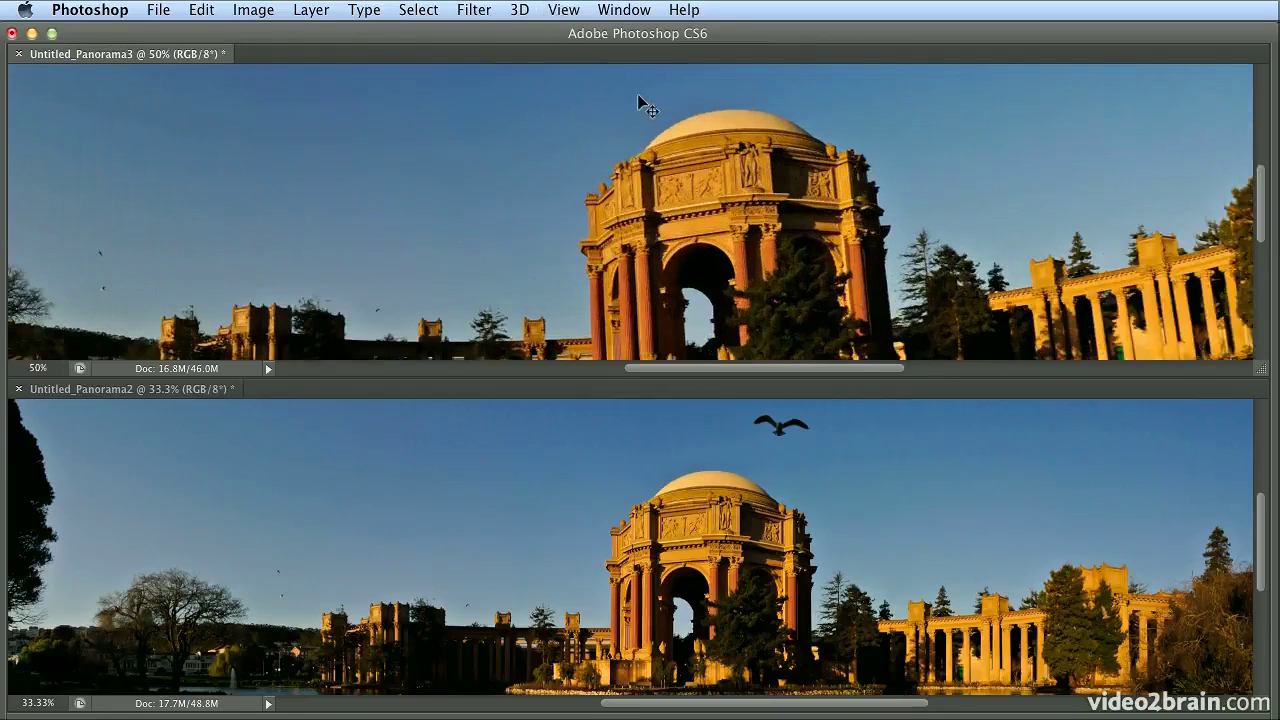
pyautogui.scroll(-3, 638, 98)
pyautogui.press('super+minus')
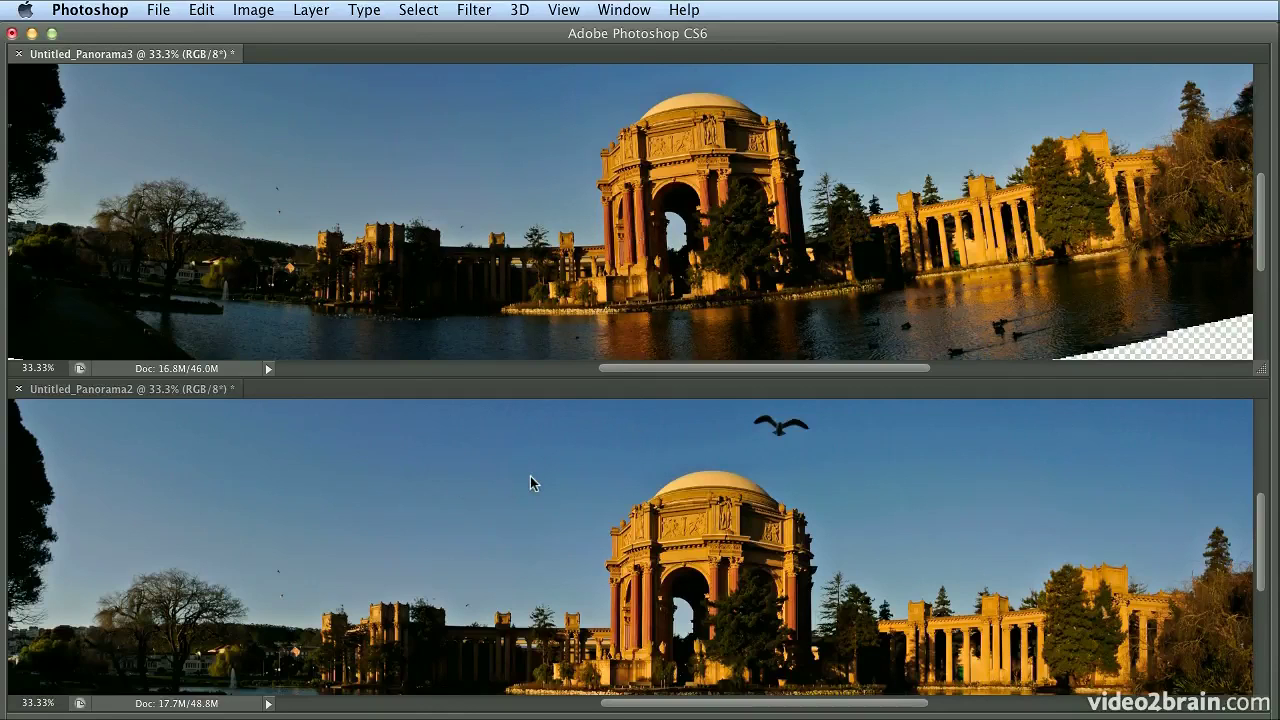
pyautogui.press('super+Tab')
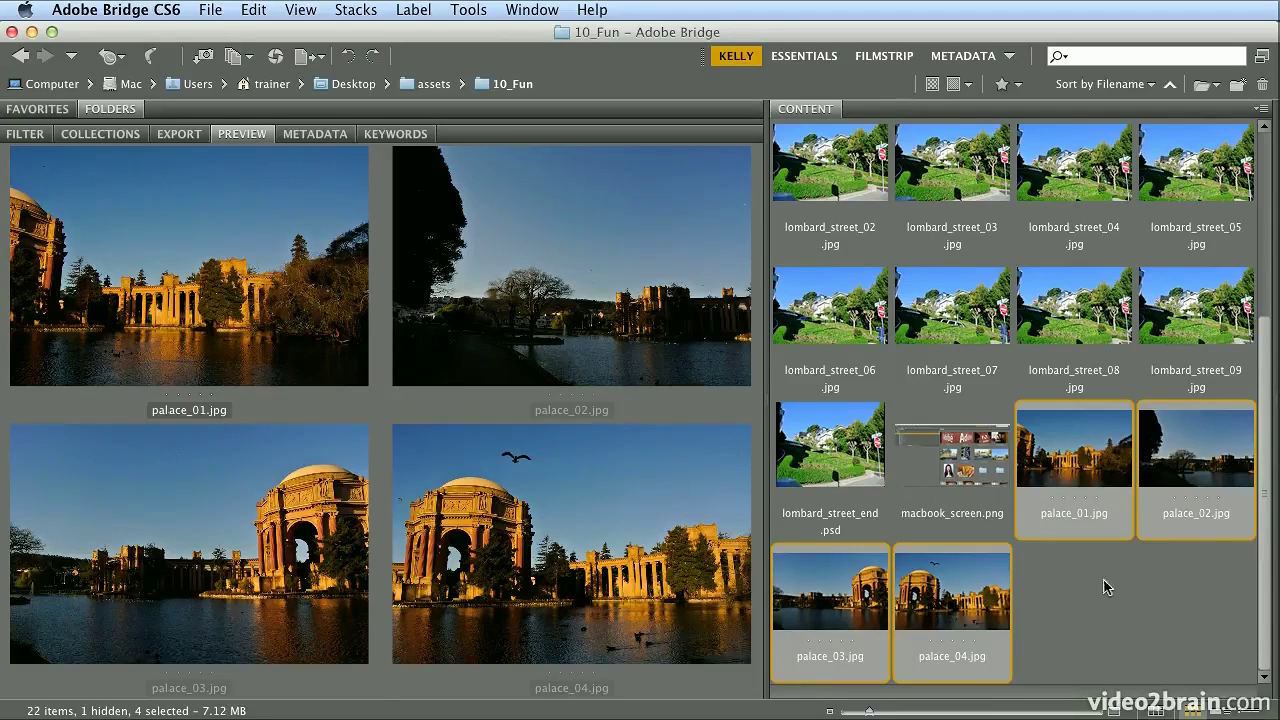
pyautogui.click(1056, 470)
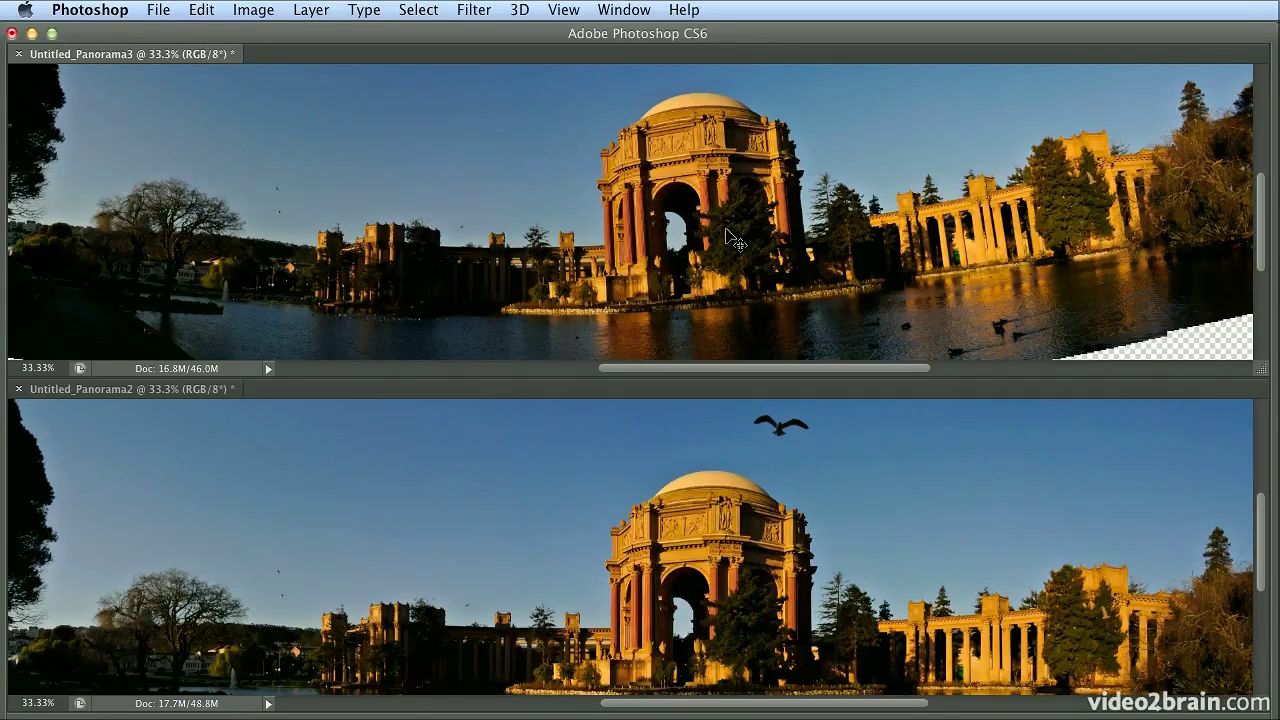
# Back in Photoshop, consolidate both panoramas into tabs and show the panels again.
pyautogui.click(607, 12)
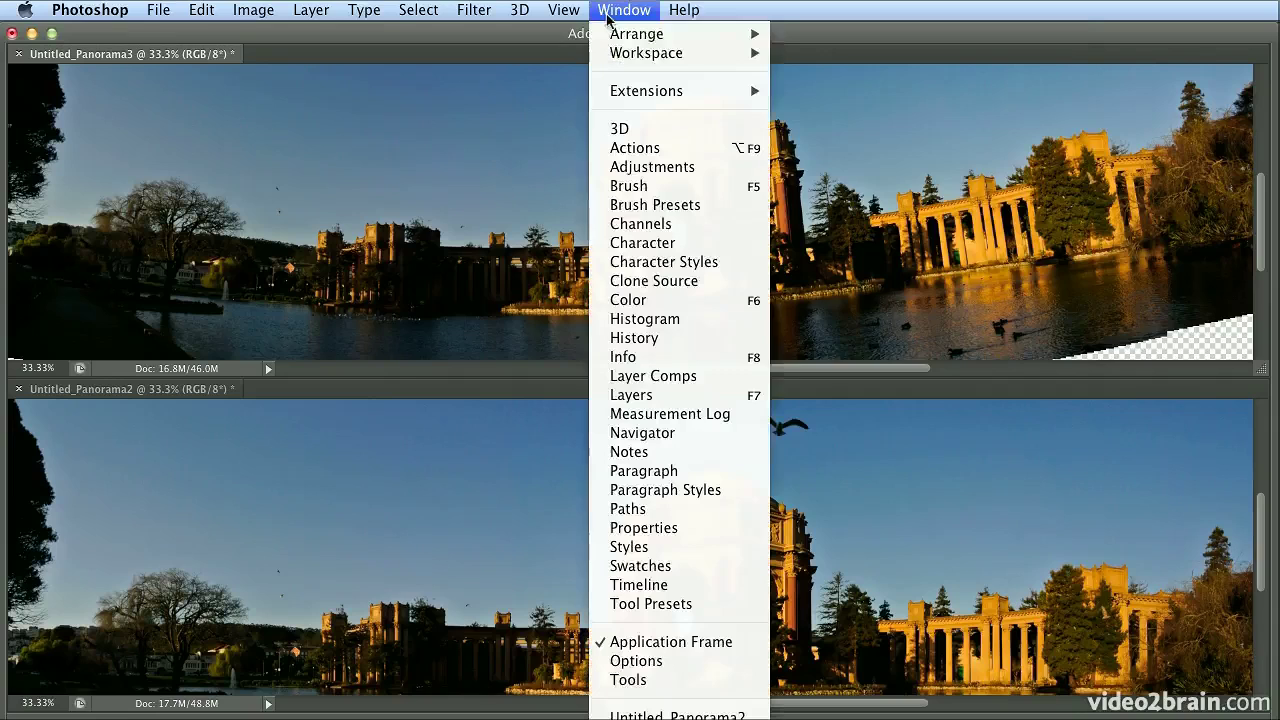
pyautogui.moveTo(615, 40)
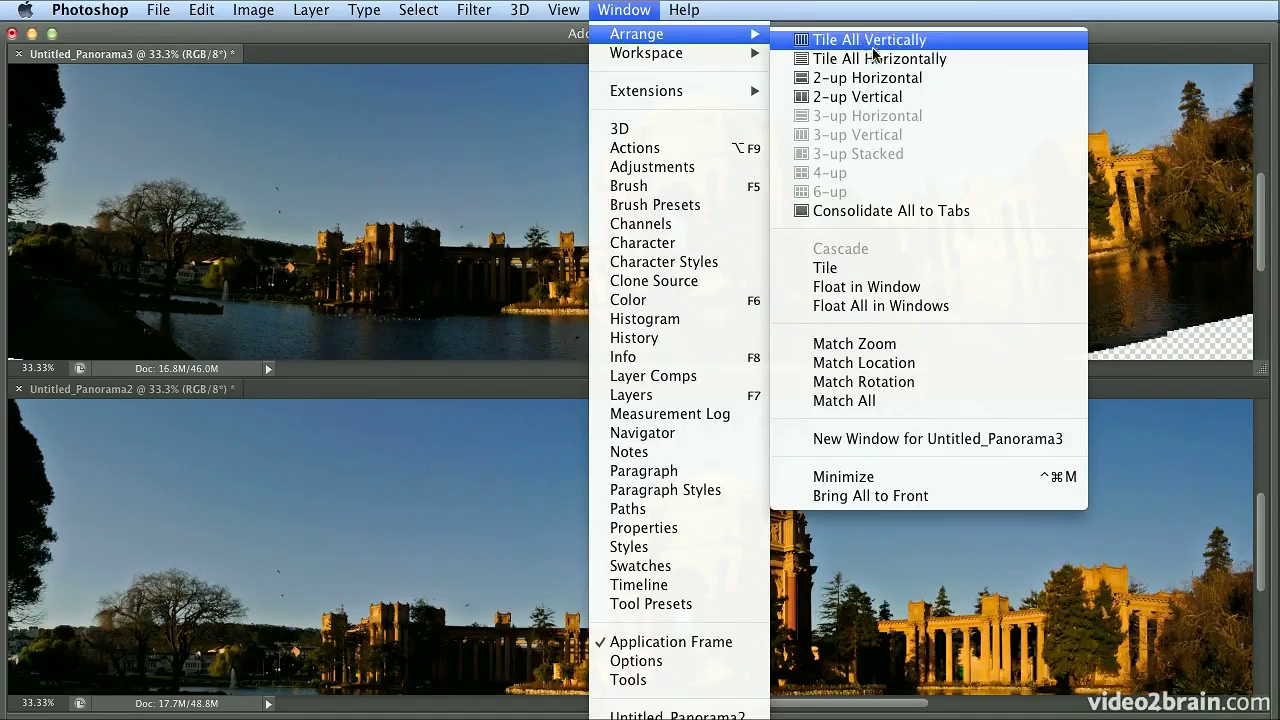
pyautogui.click(893, 211)
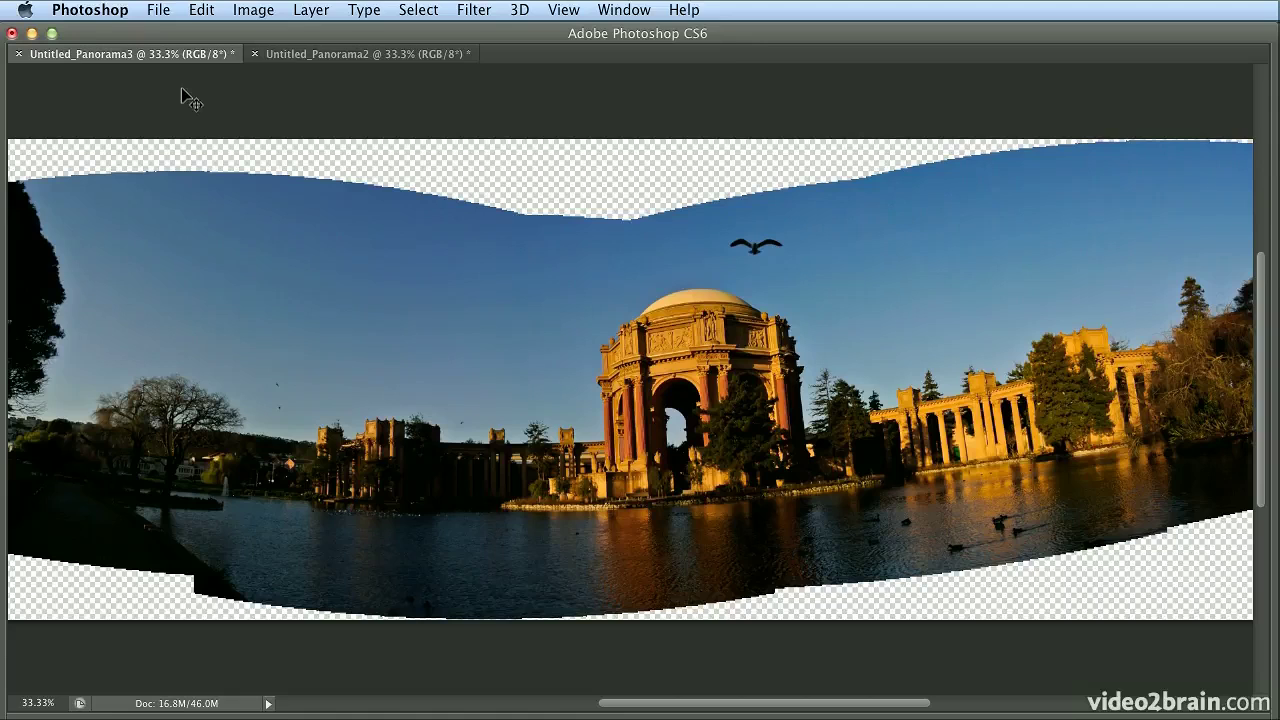
pyautogui.press('Tab')
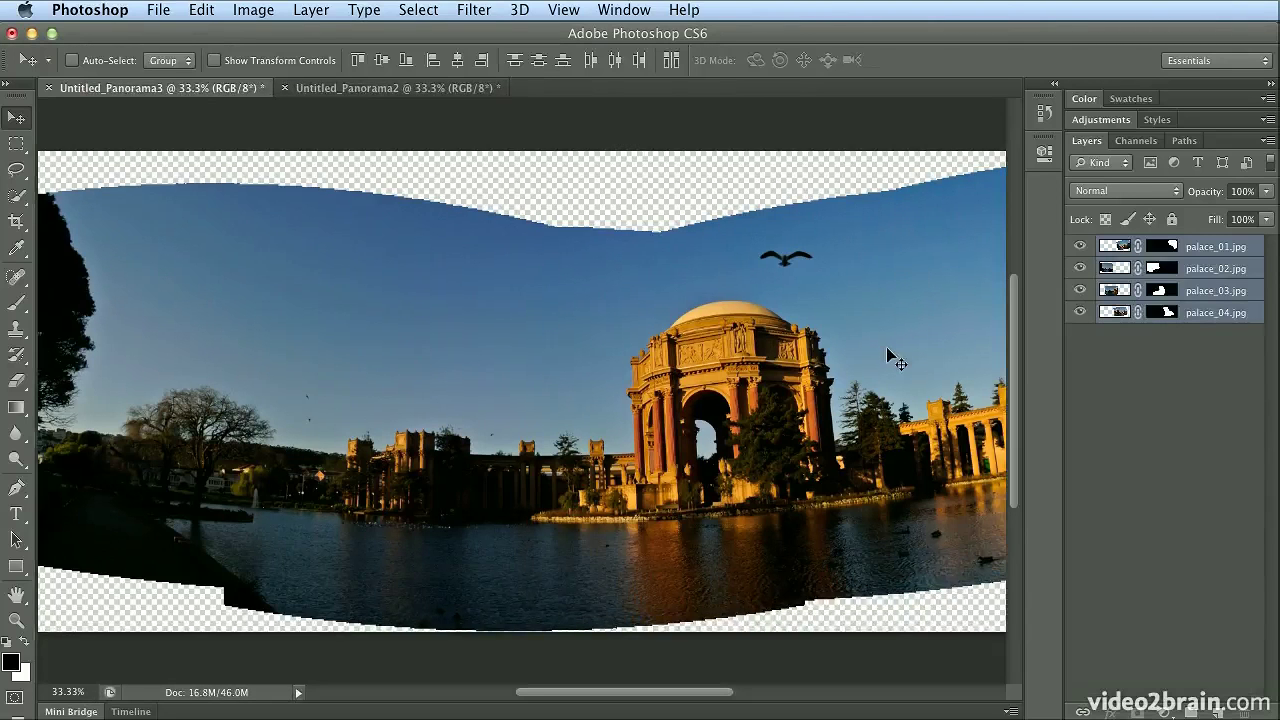
# Disable and re-enable the palace_01.jpg and palace_02.jpg layer masks to examine the blending around the domed building at 50% zoom.
pyautogui.press('super+plus')
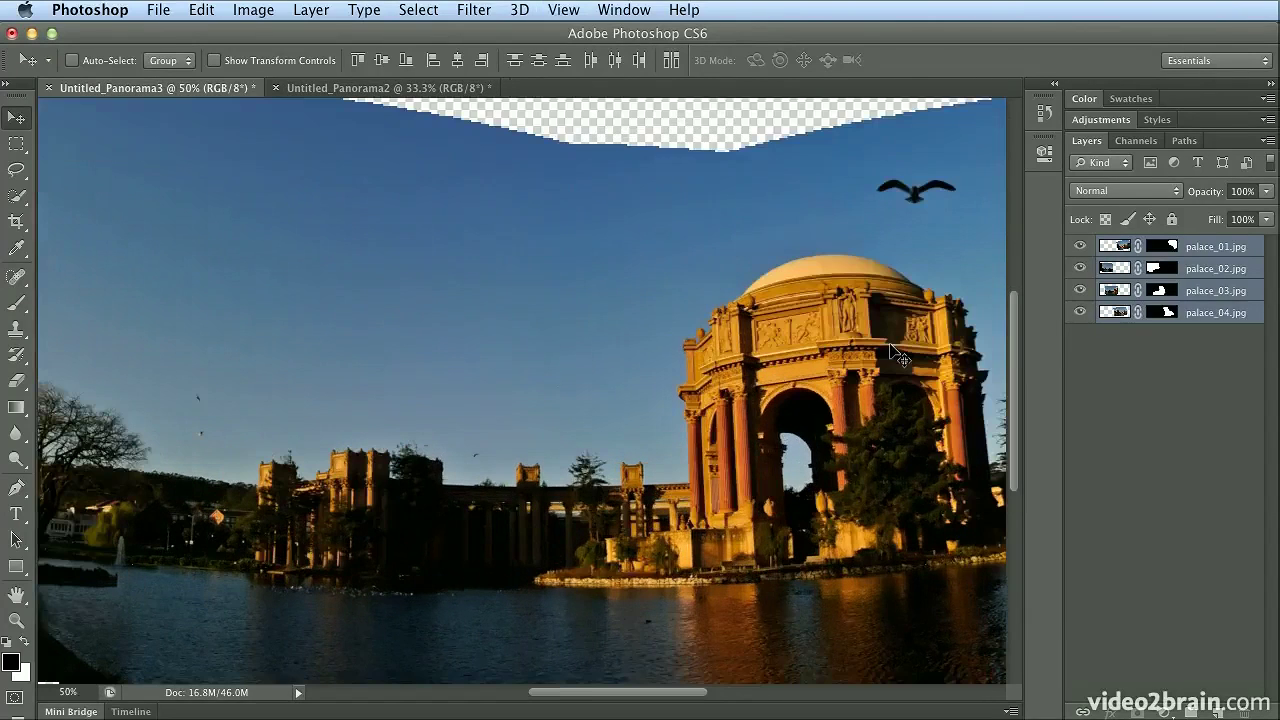
pyautogui.moveTo(920, 430); pyautogui.dragTo(686, 374)
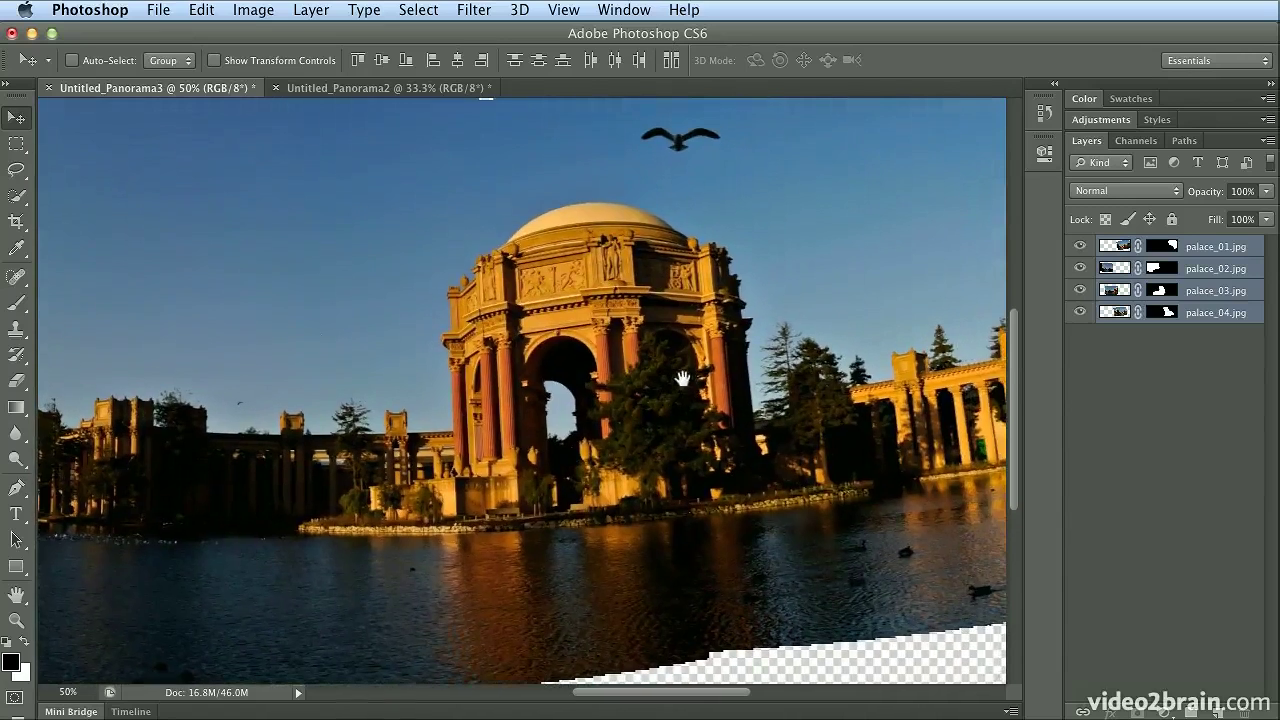
pyautogui.keyDown('shift'); pyautogui.click(1166, 250); pyautogui.keyUp('shift')
pyautogui.keyDown('shift'); pyautogui.click(1167, 253); pyautogui.keyUp('shift')
pyautogui.keyDown('shift'); pyautogui.click(1164, 268); pyautogui.keyUp('shift')
pyautogui.keyDown('shift'); pyautogui.click(1164, 268); pyautogui.keyUp('shift')
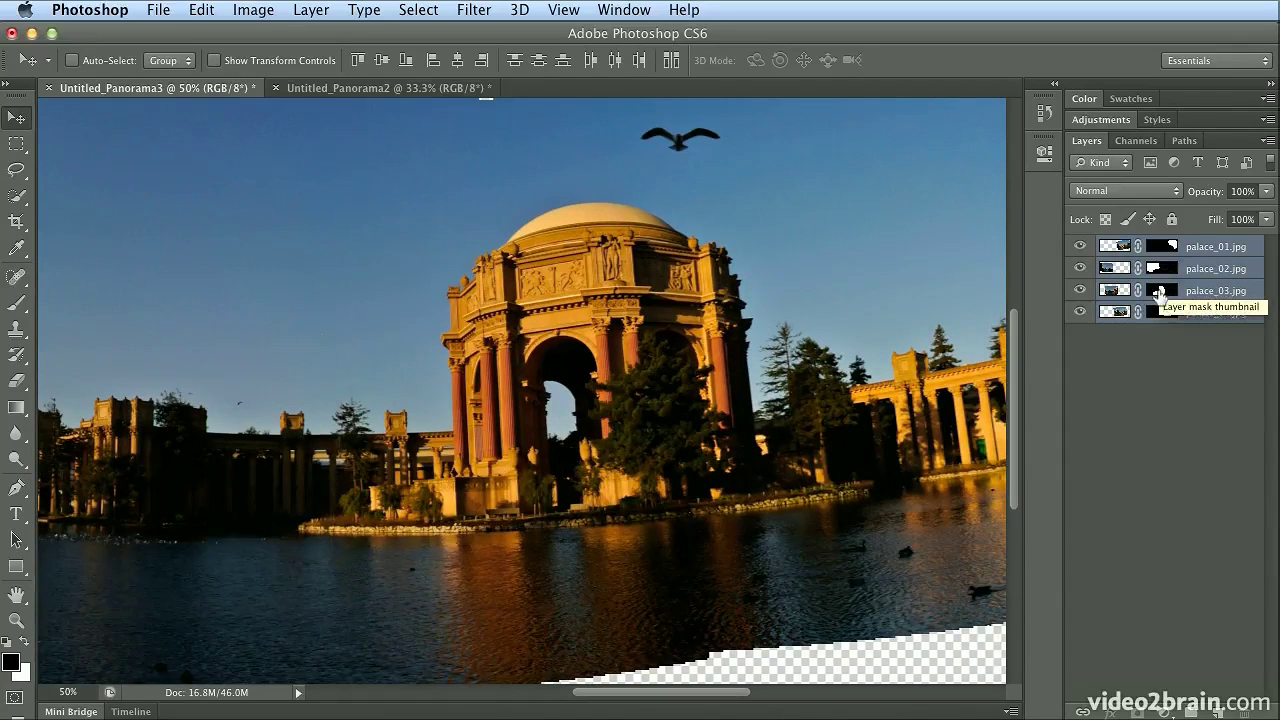
pyautogui.keyDown('shift'); pyautogui.click(1170, 247); pyautogui.keyUp('shift')
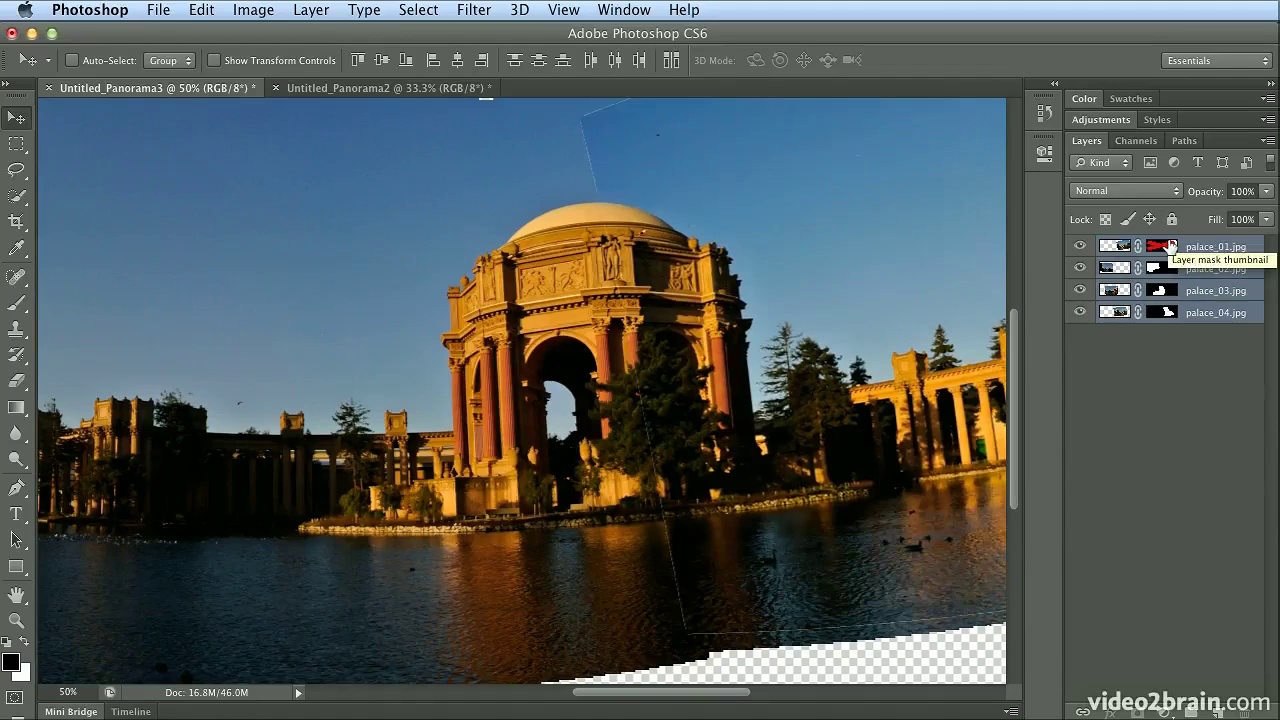
pyautogui.keyDown('shift'); pyautogui.click(1170, 247); pyautogui.keyUp('shift')
pyautogui.keyDown('shift'); pyautogui.click(1170, 247); pyautogui.keyUp('shift')
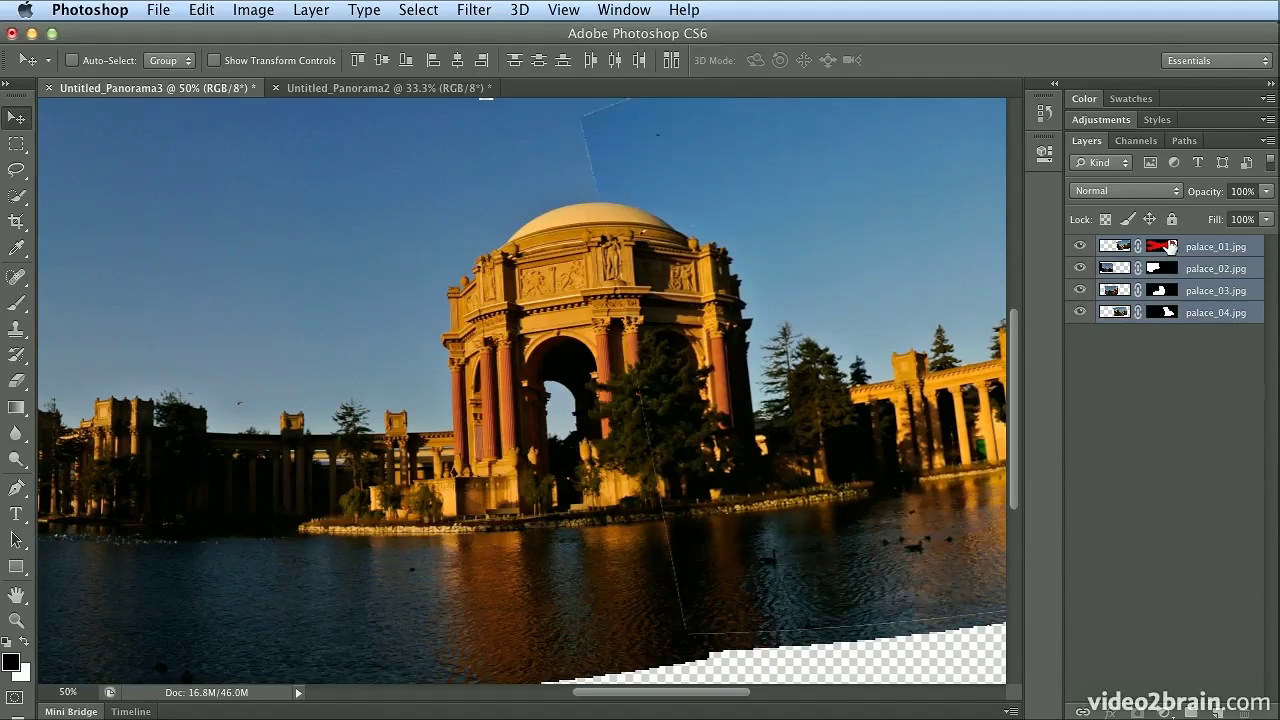
pyautogui.keyDown('shift'); pyautogui.click(1170, 247); pyautogui.keyUp('shift')
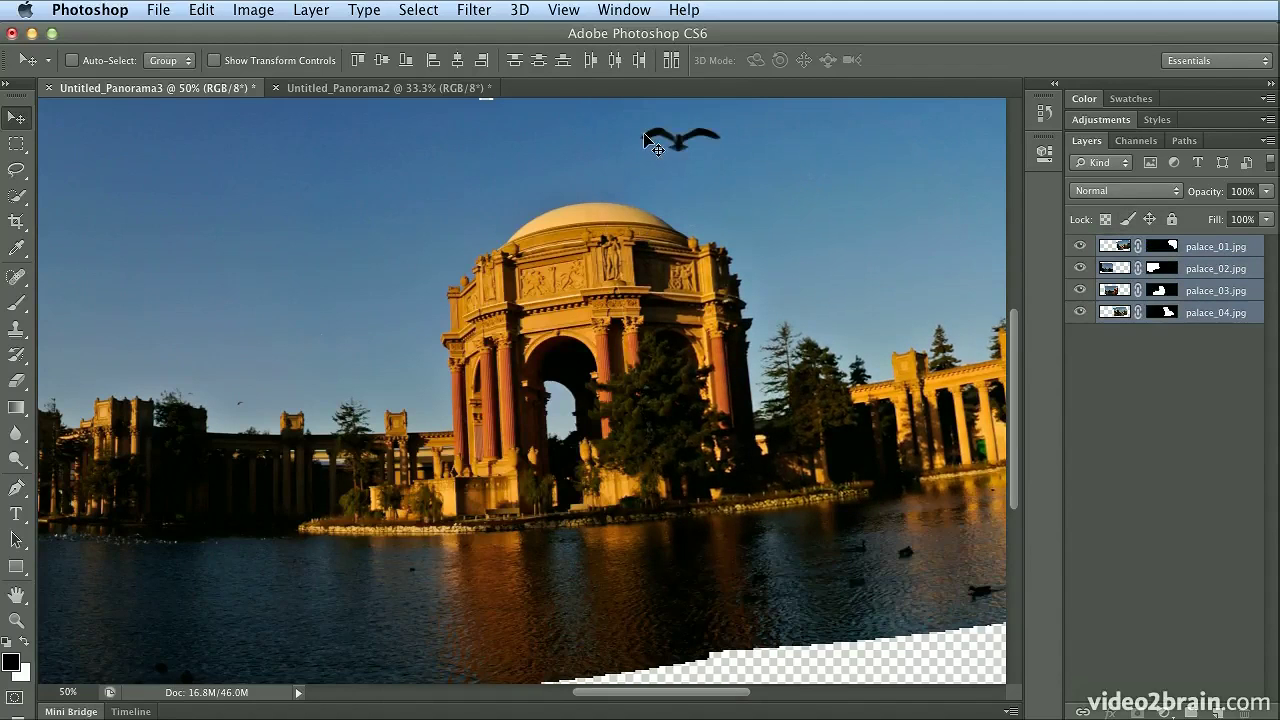